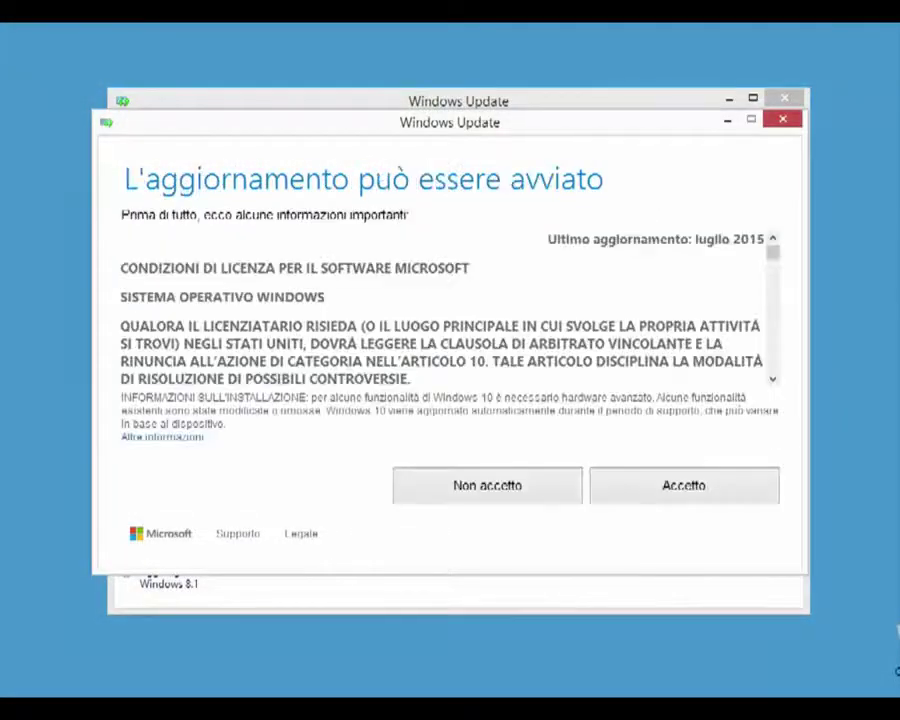
Go through the licence terms and choose 23/12/2015 at 16:00 as the upgrade's date and time
scroll(445, 310, "down", 1)
scroll(445, 310, "down", 15)
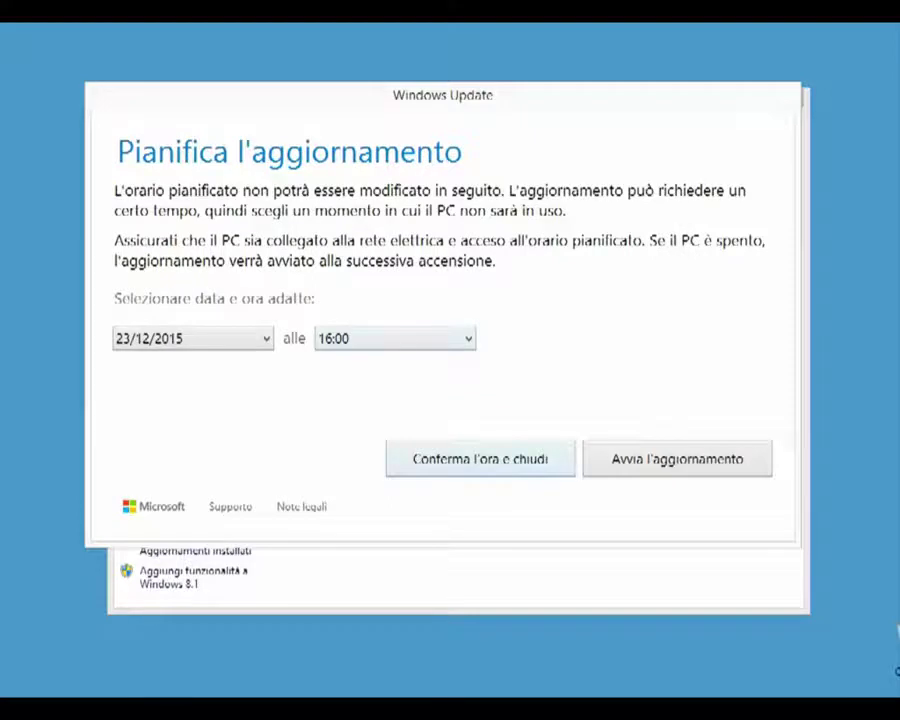
left_click(192, 338)
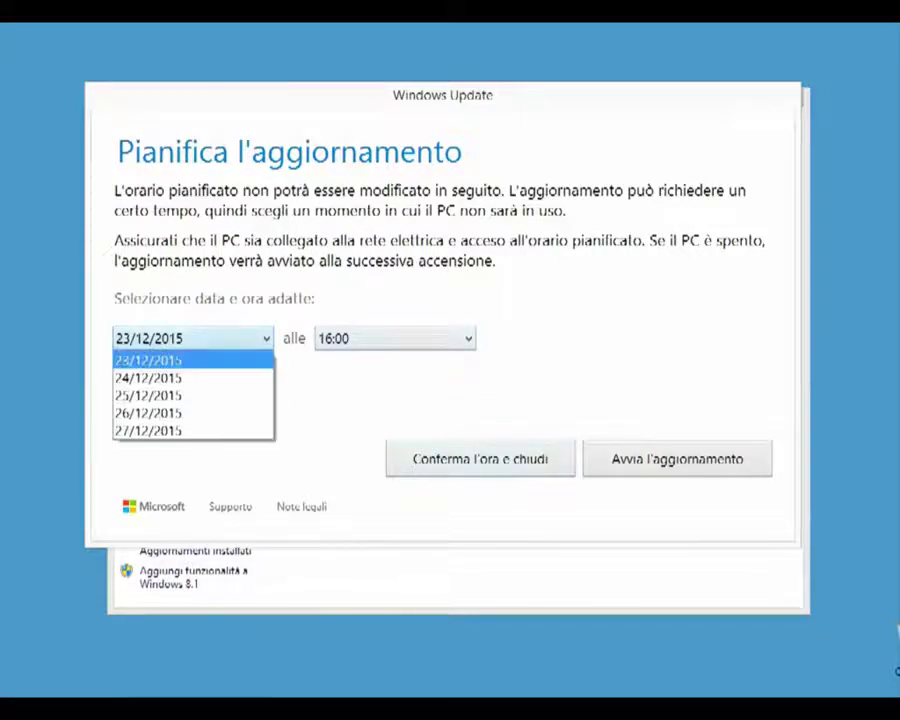
left_click(160, 359)
left_click(395, 338)
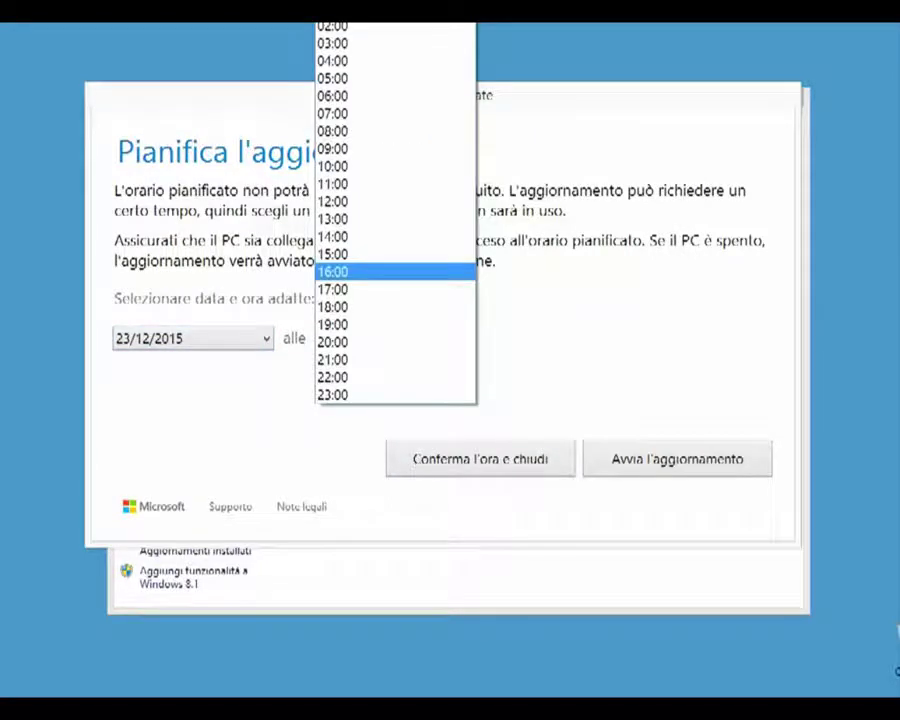
key("Return")
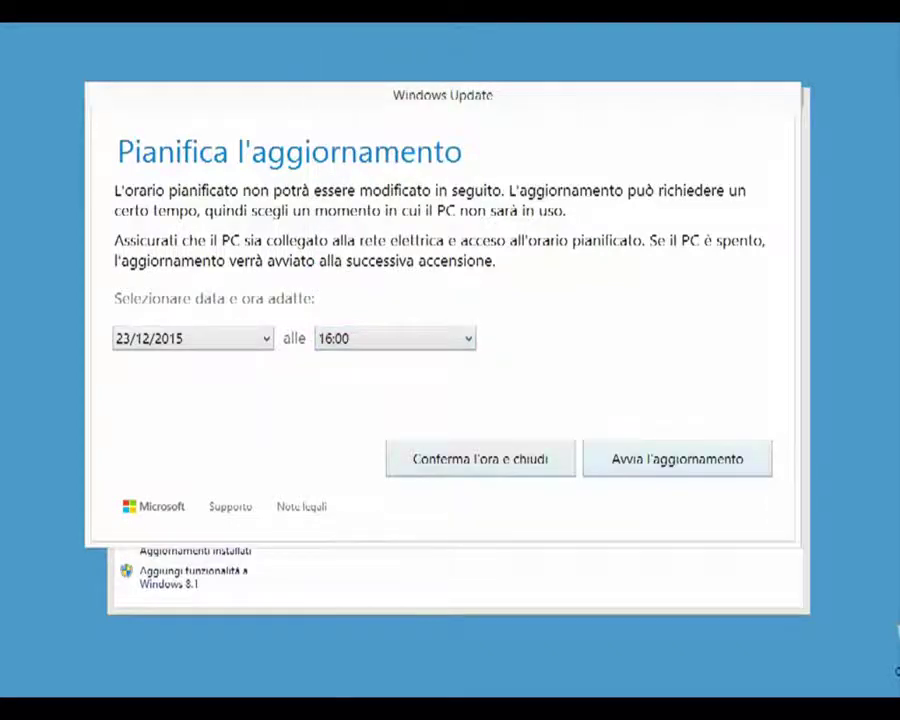
key("Escape")
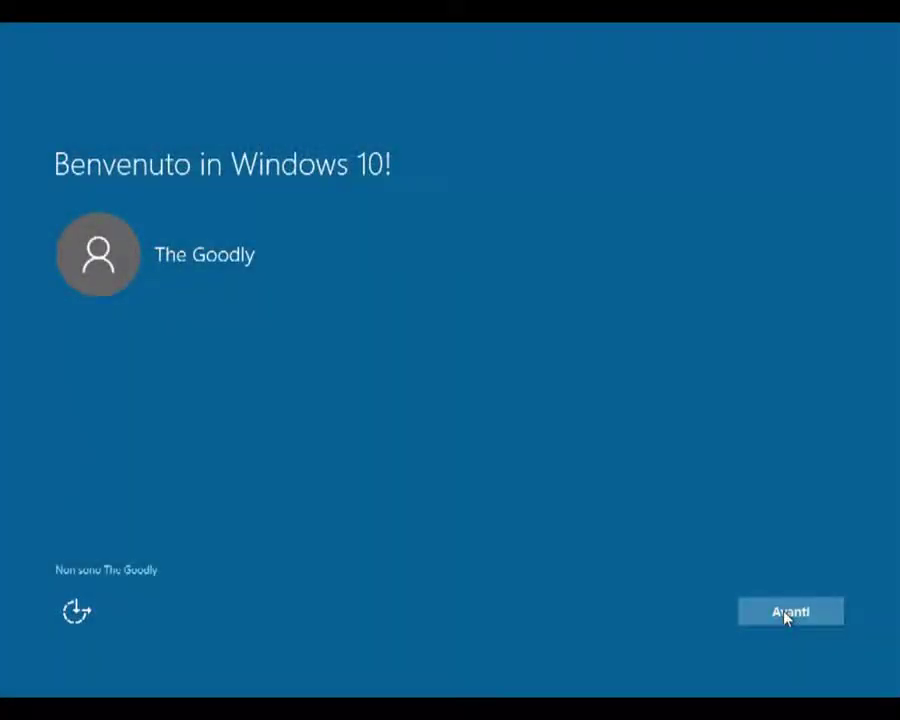
Choose to customize the Windows 10 setup settings and turn off all personalization options and location services
left_click(786, 615)
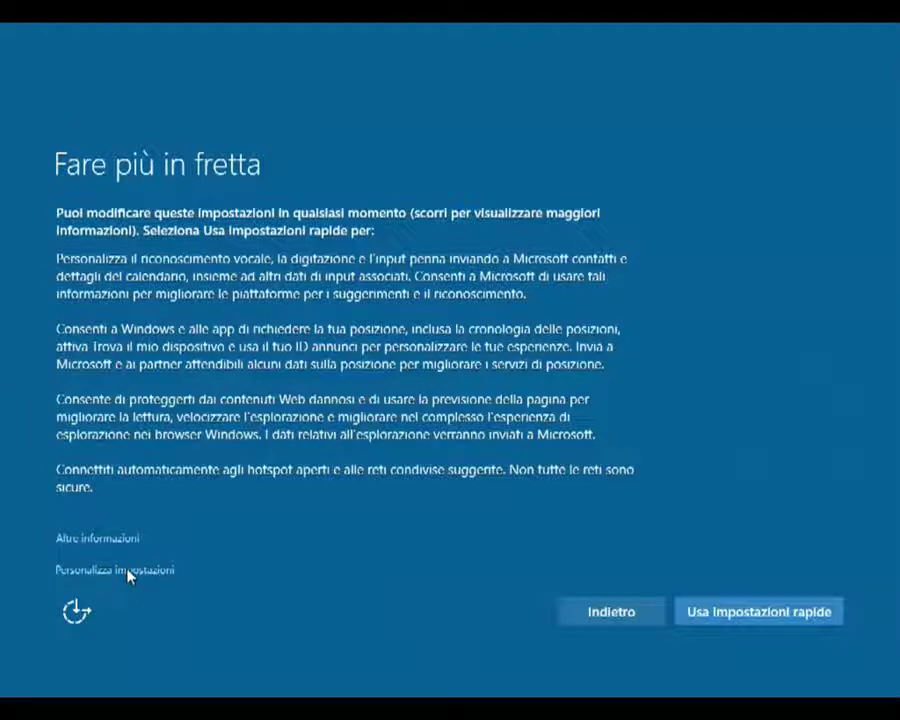
left_click(120, 570)
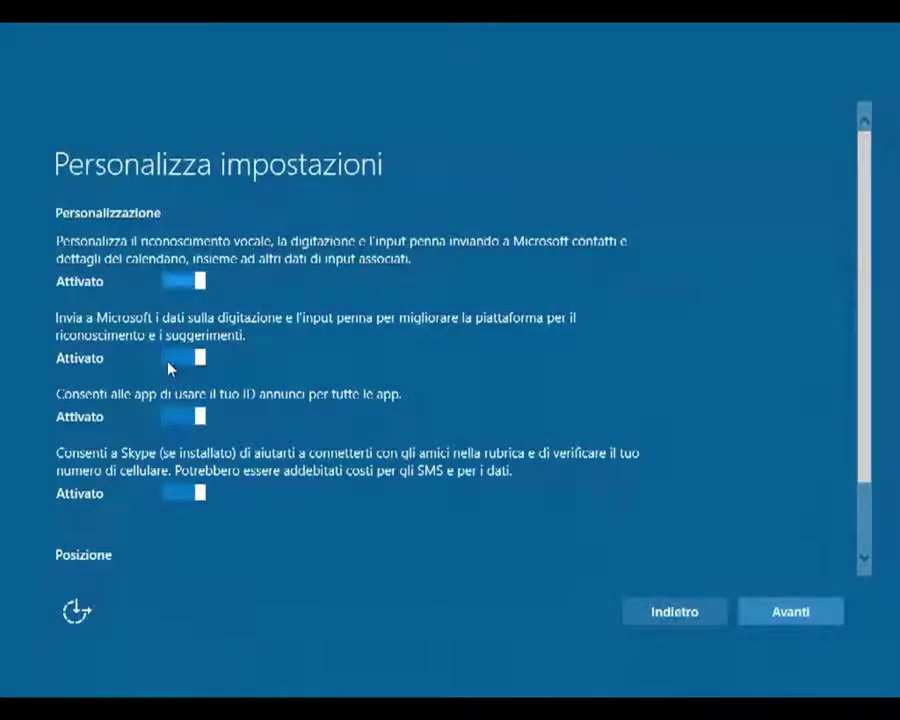
key("space")
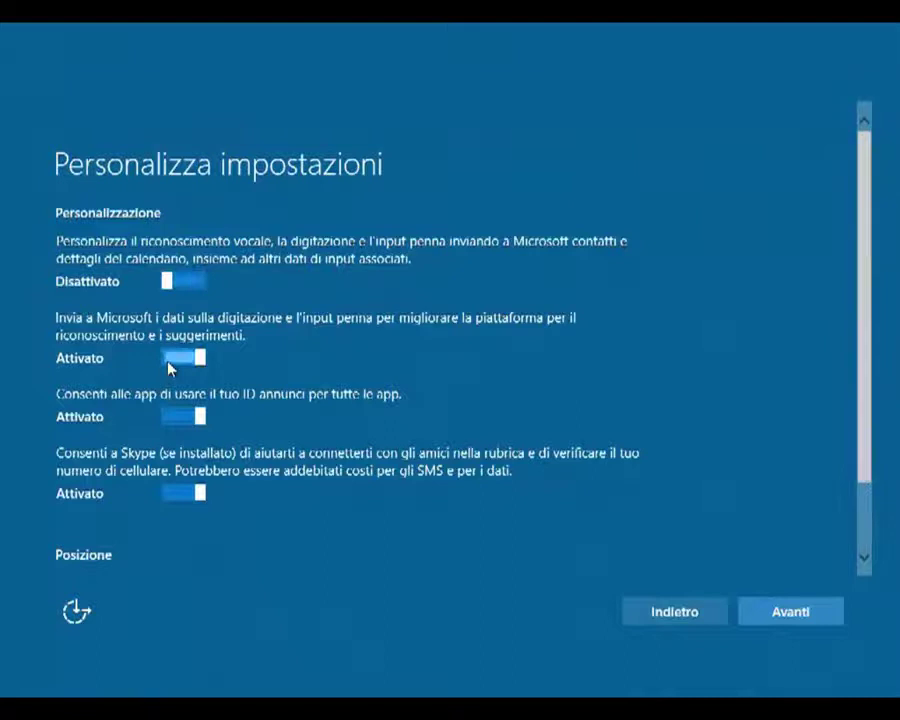
left_click(170, 360)
left_click(171, 417)
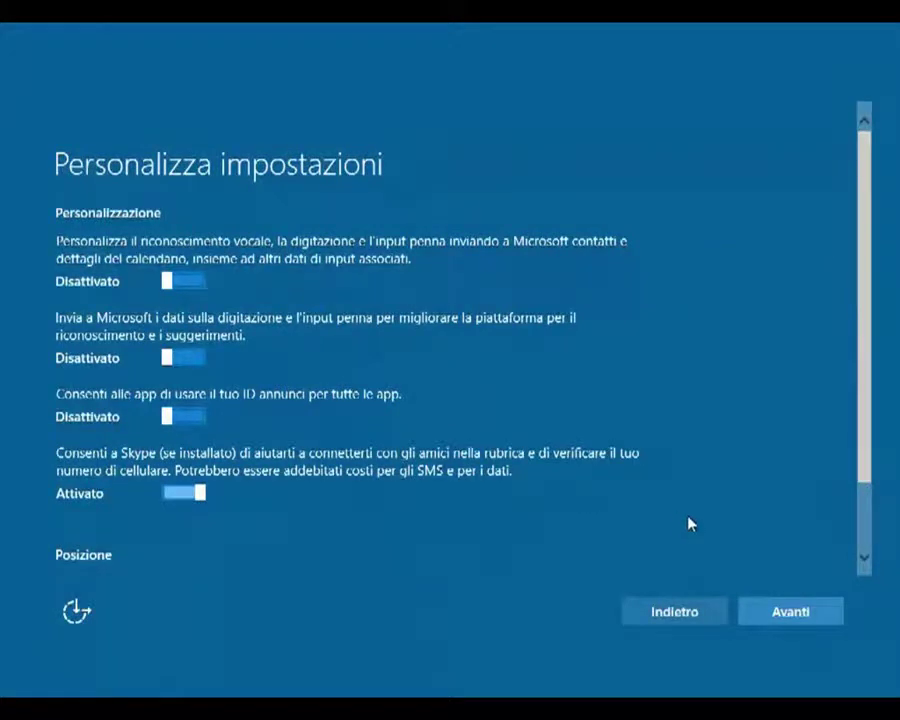
left_click(866, 557)
left_click(866, 557)
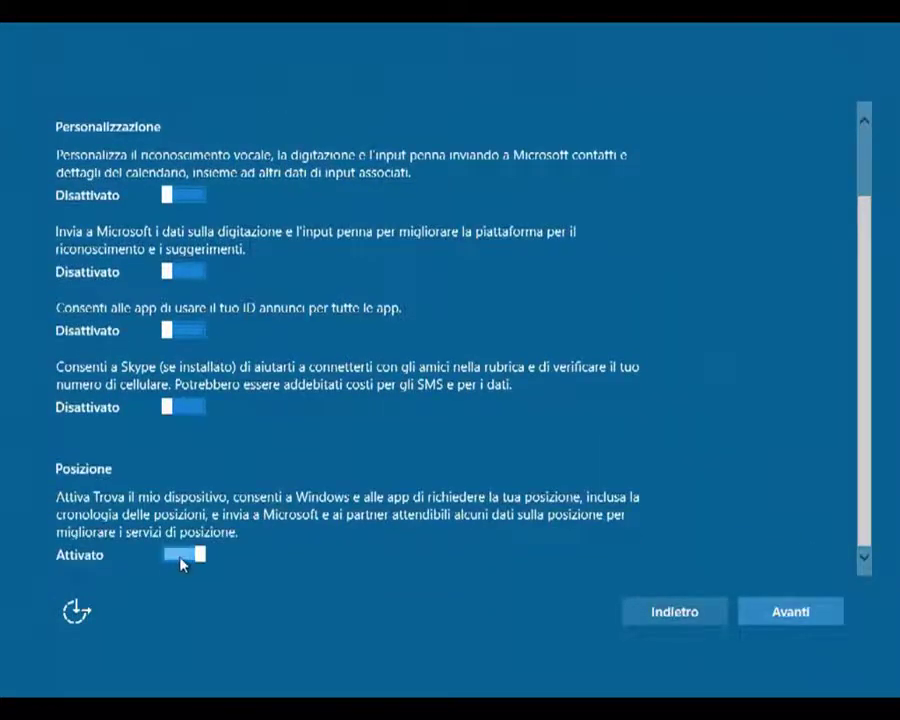
left_click(178, 561)
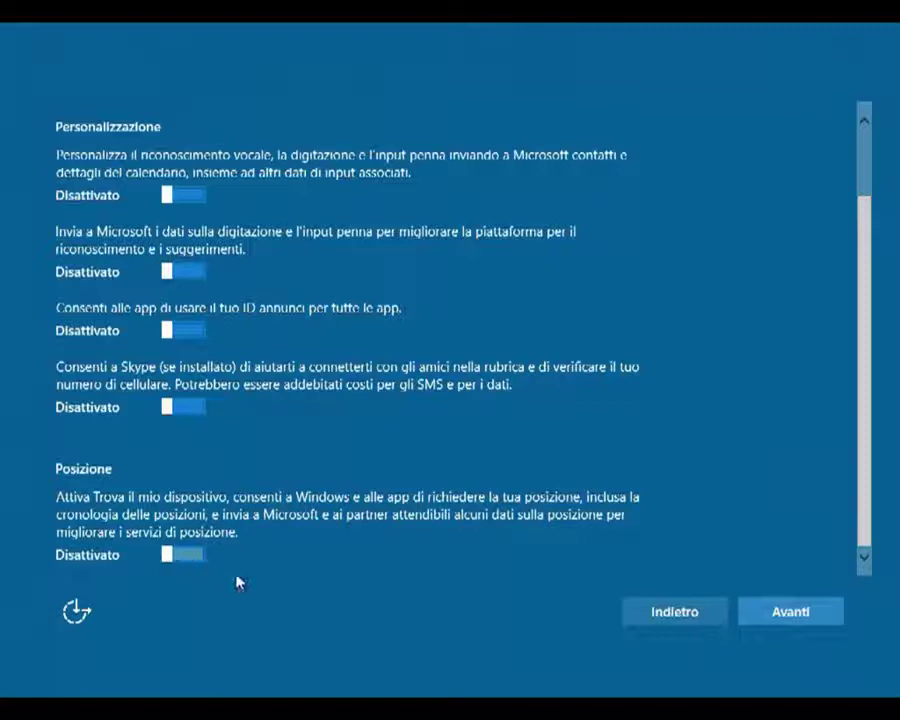
left_click(785, 622)
Turn off all connectivity and error-reporting options, plus the exchange of updates with other PCs on the Internet
left_click(168, 266)
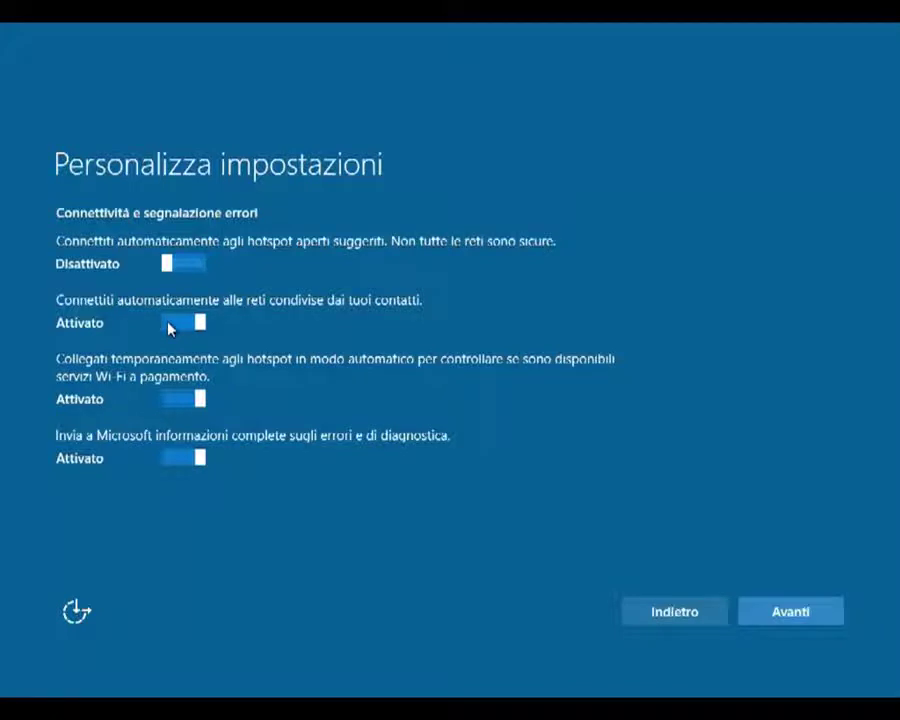
left_click(171, 326)
left_click(177, 402)
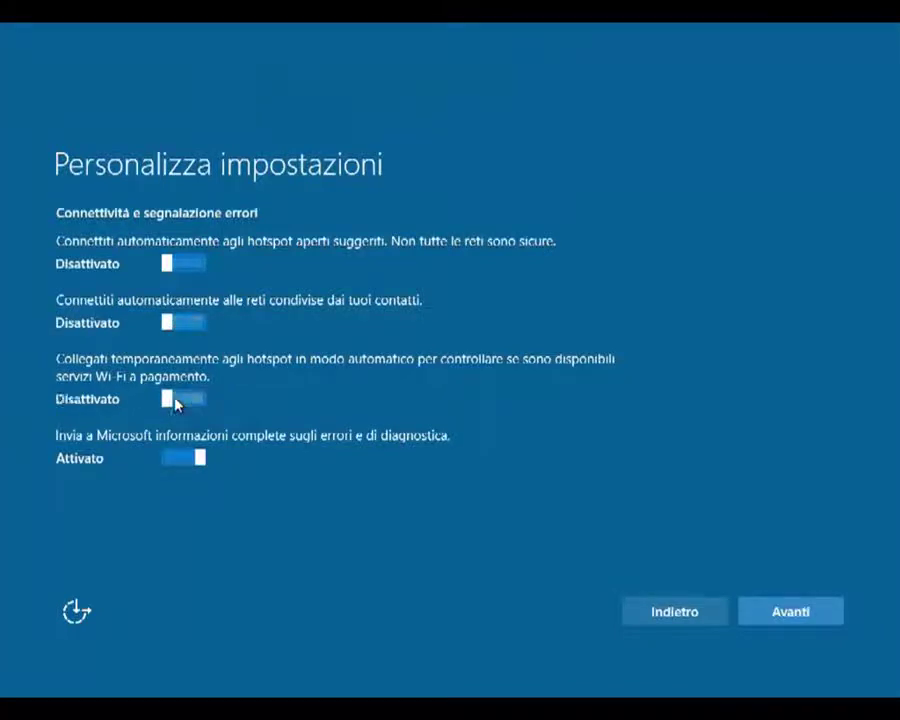
left_click(174, 460)
left_click(791, 620)
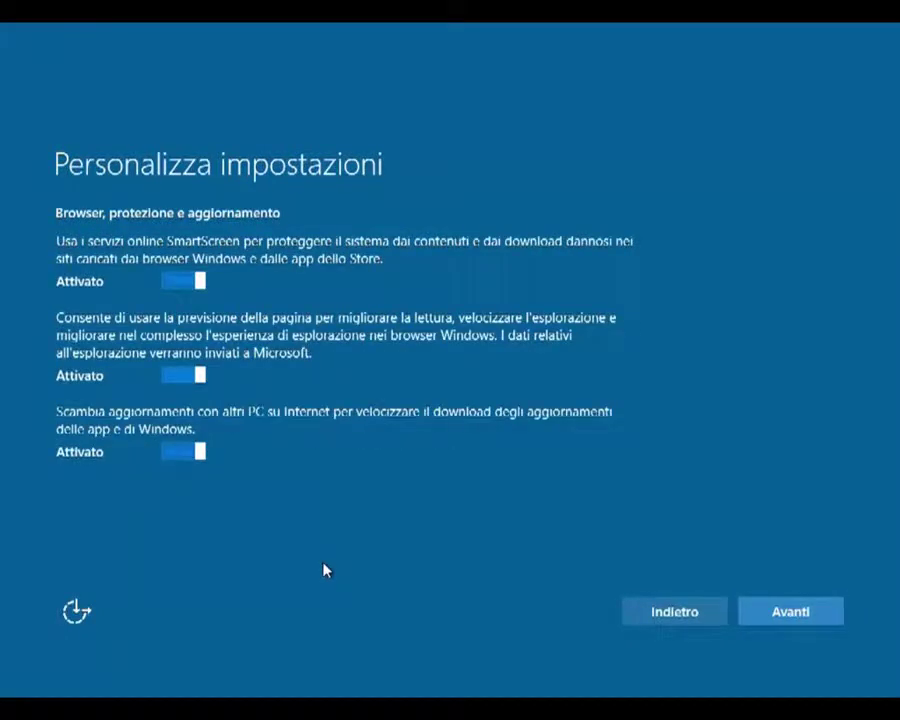
left_click(175, 456)
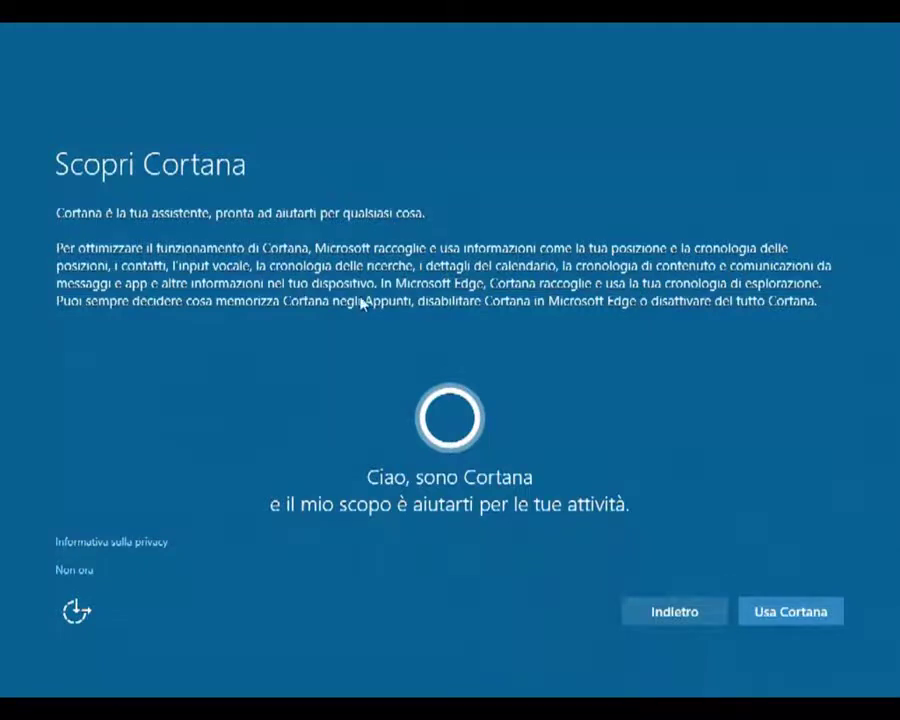
Decline Cortana for now and accept the new Windows apps as defaults
left_click(73, 570)
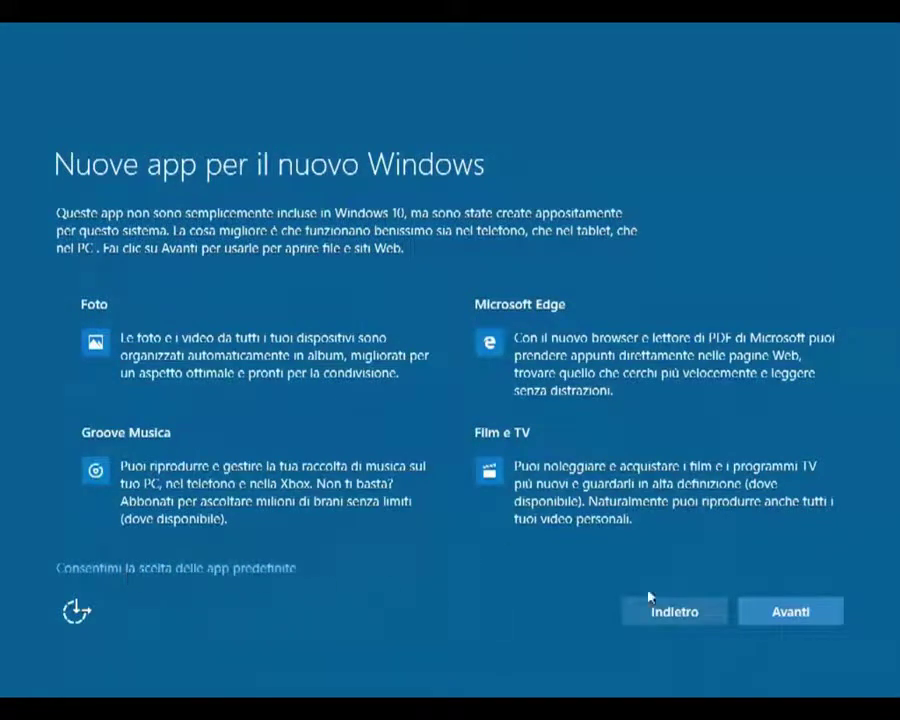
left_click(790, 614)
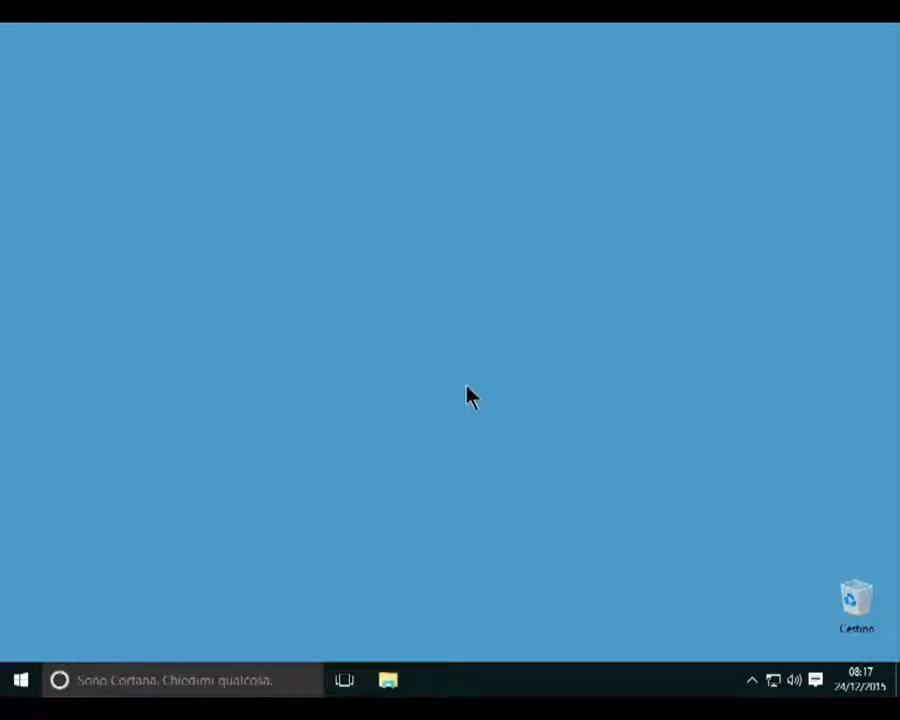
Open the System information of the upgraded PC
right_click(22, 682)
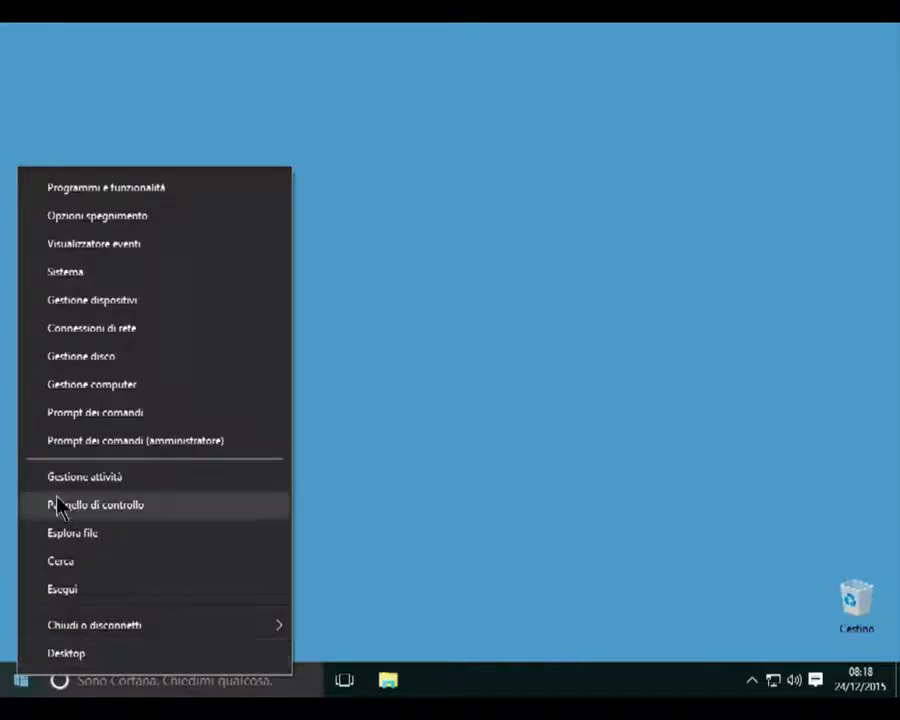
left_click(60, 275)
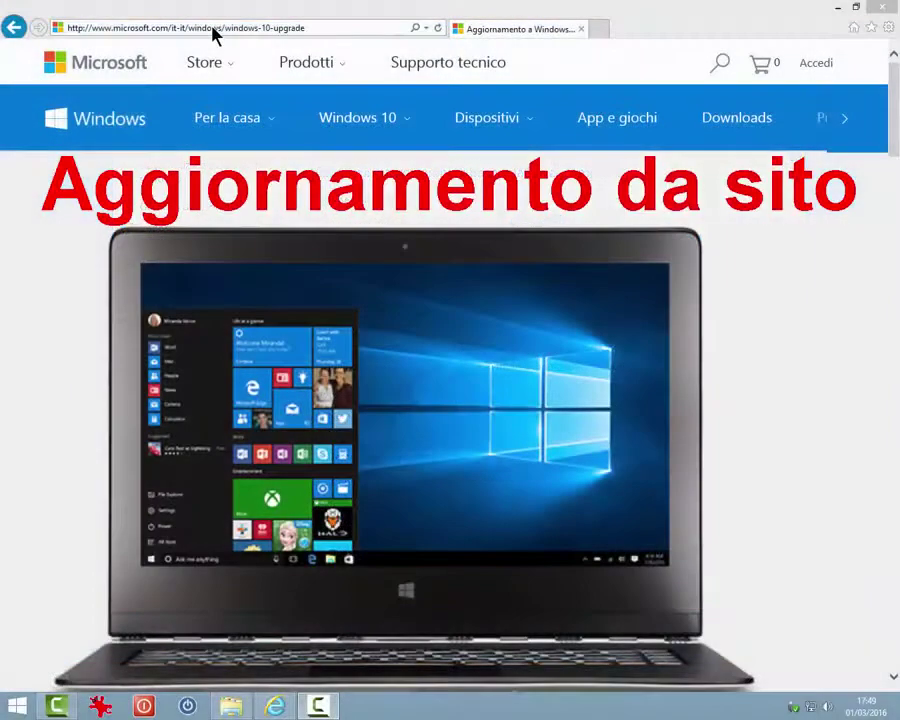
Download GetWindows10-Web_Default_Attr.exe from Microsoft's Windows 10 upgrade page and save it to the Desktop
left_click(213, 33)
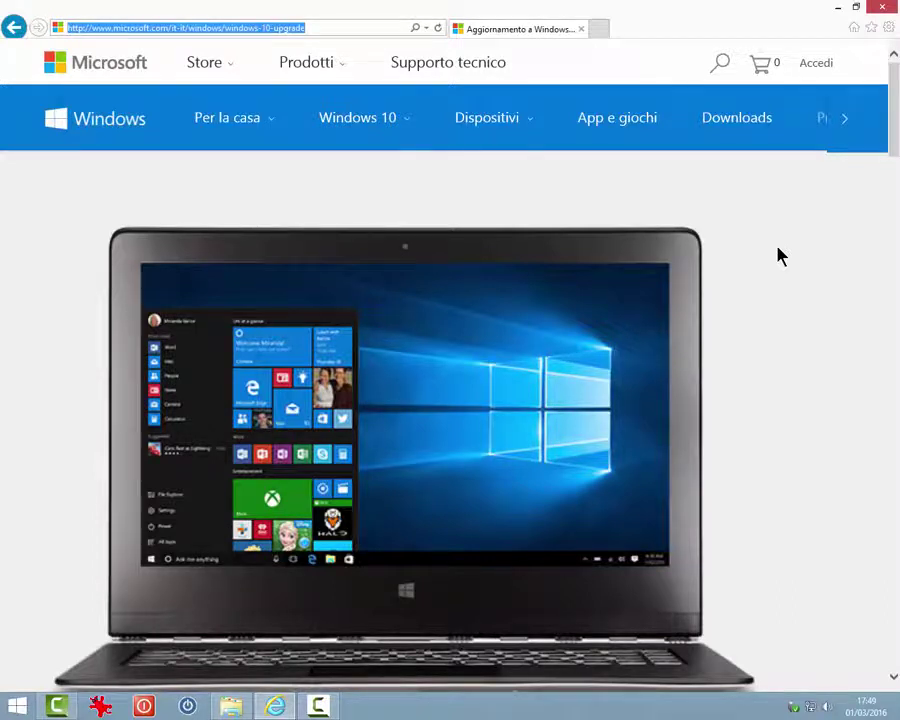
left_click(785, 362)
scroll(785, 362, "down", 5)
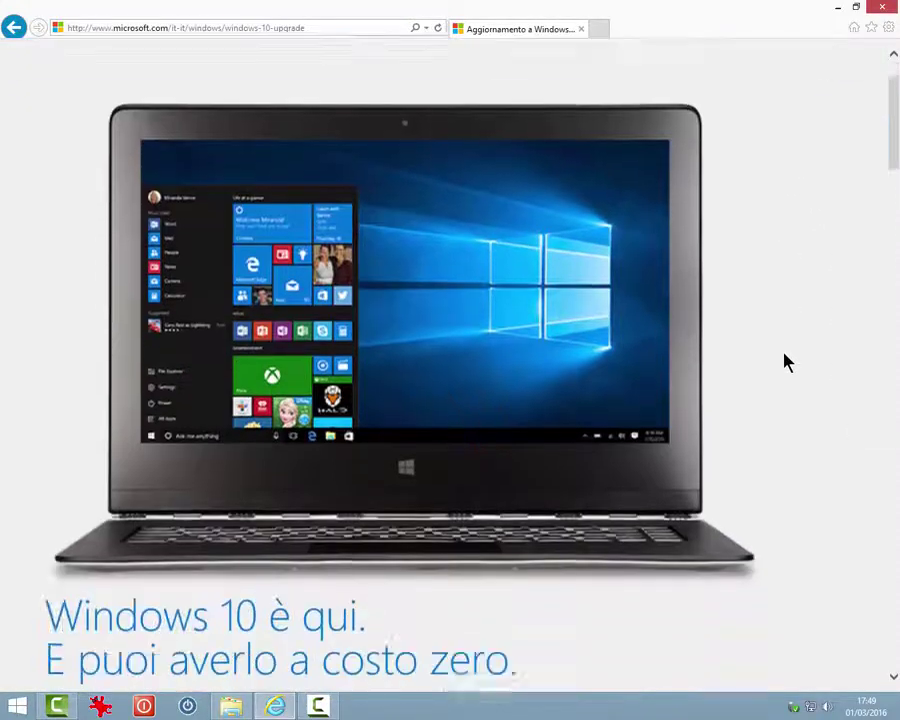
scroll(785, 362, "down", 2)
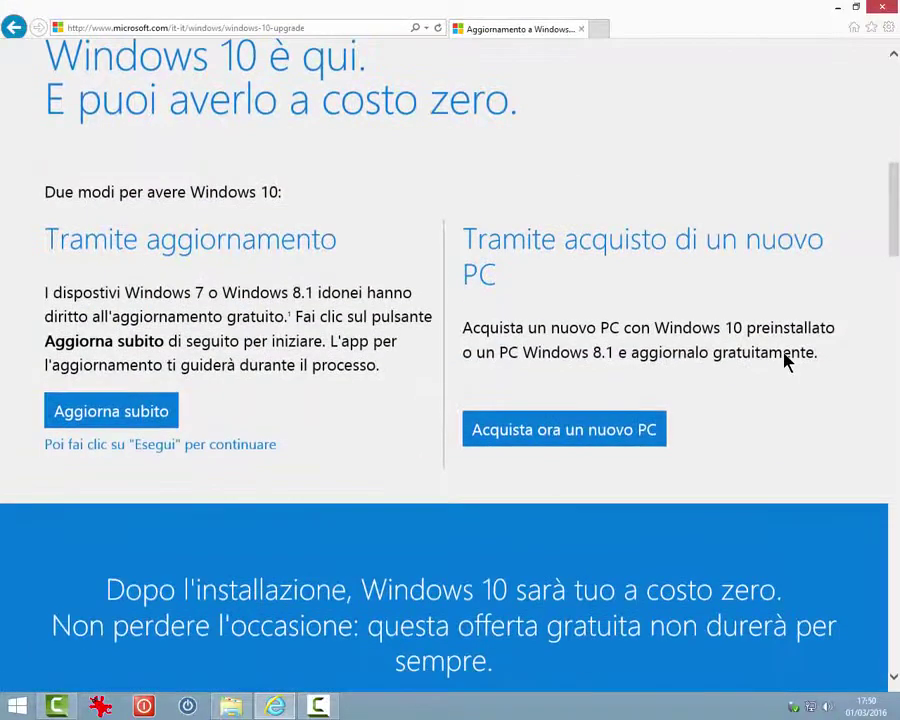
left_click(133, 416)
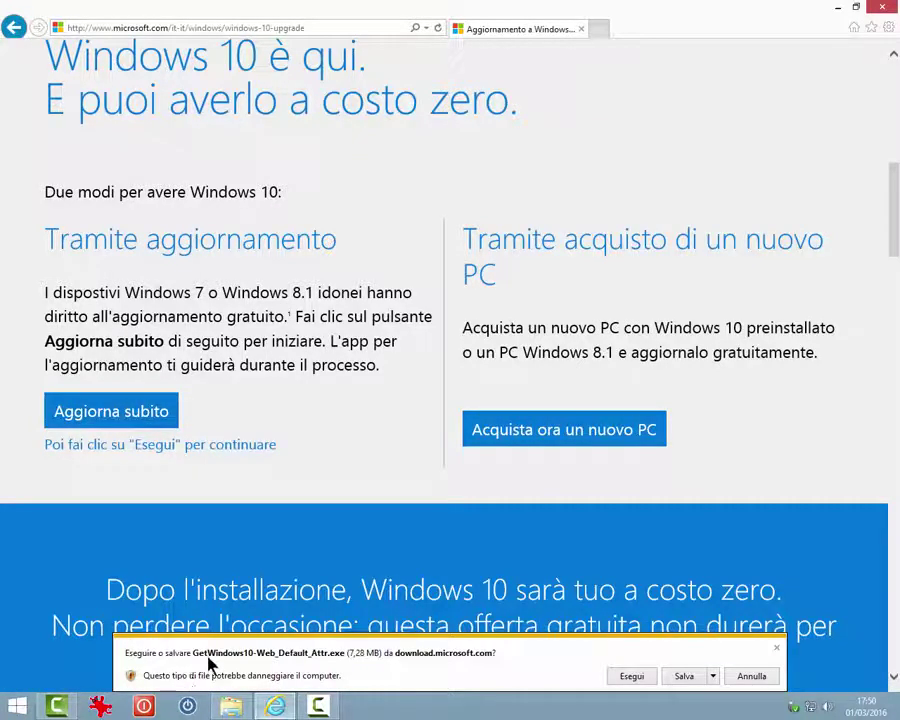
left_click(713, 676)
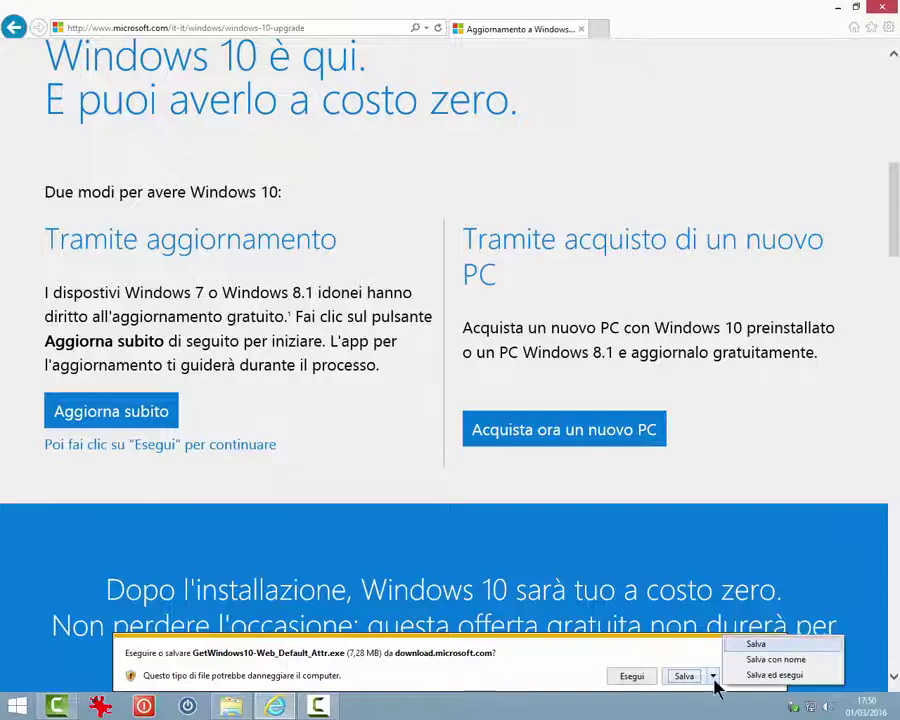
left_click(750, 662)
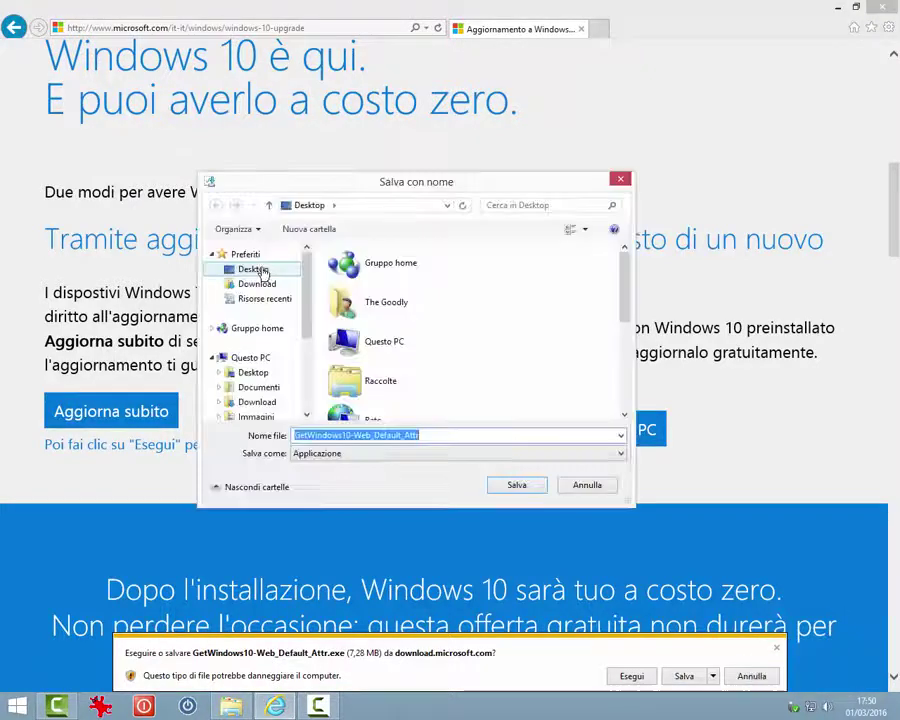
left_click(526, 488)
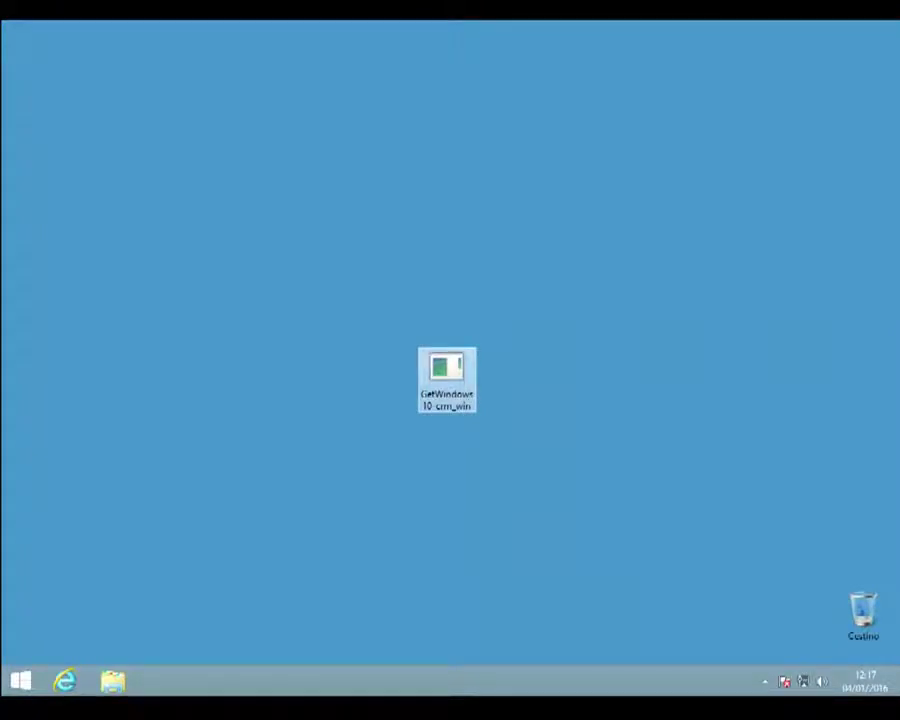
Run the GetWindows10 tool from the desktop and allow it to make changes to the computer
key("Return")
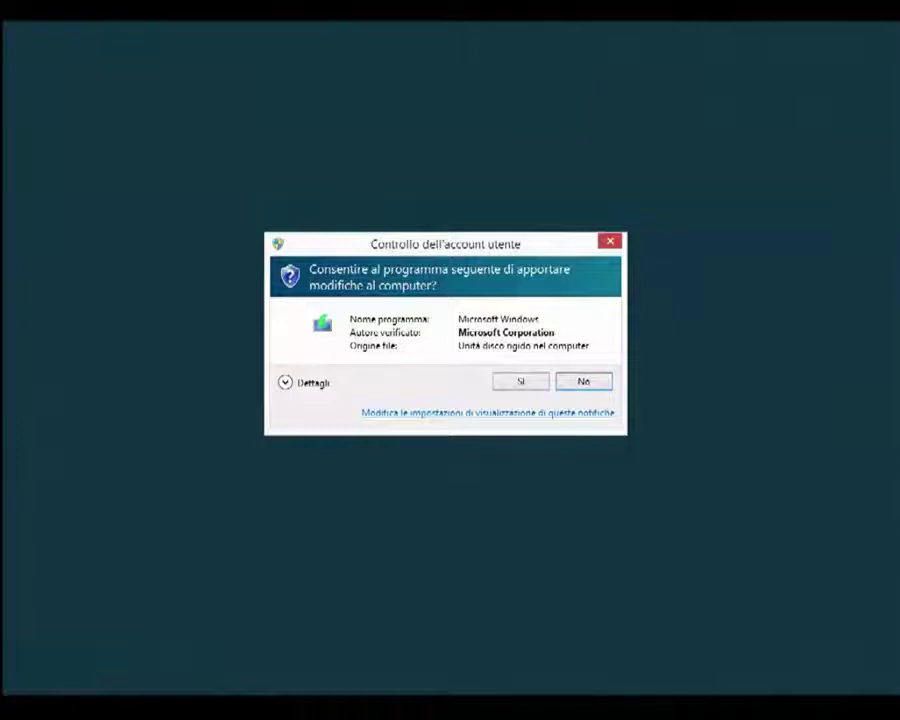
key("alt+s")
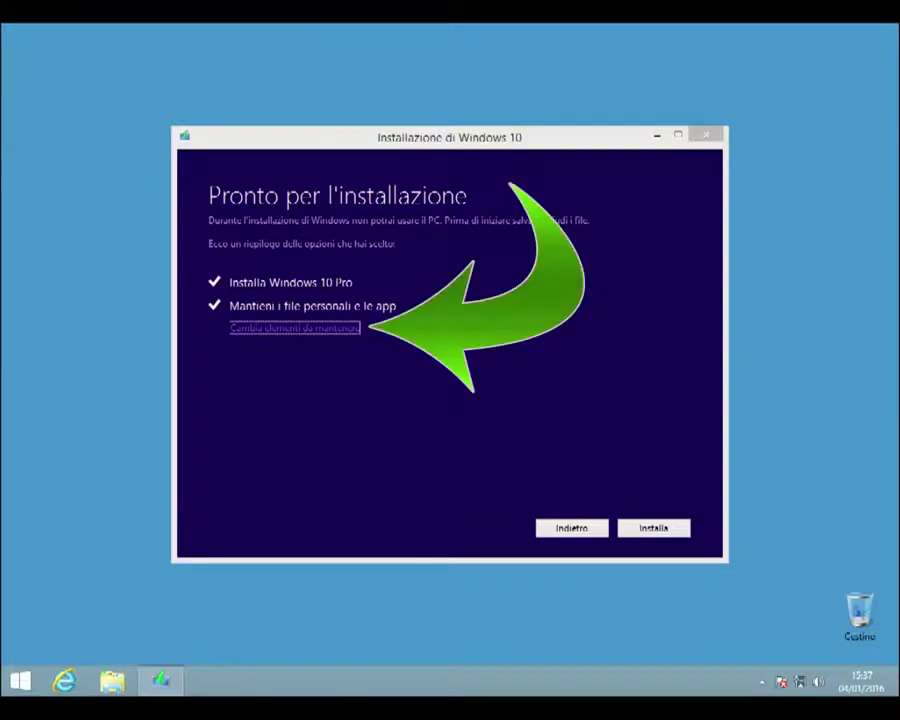
Change the items to keep to Niente and start installing Windows 10 Pro
key("Return")
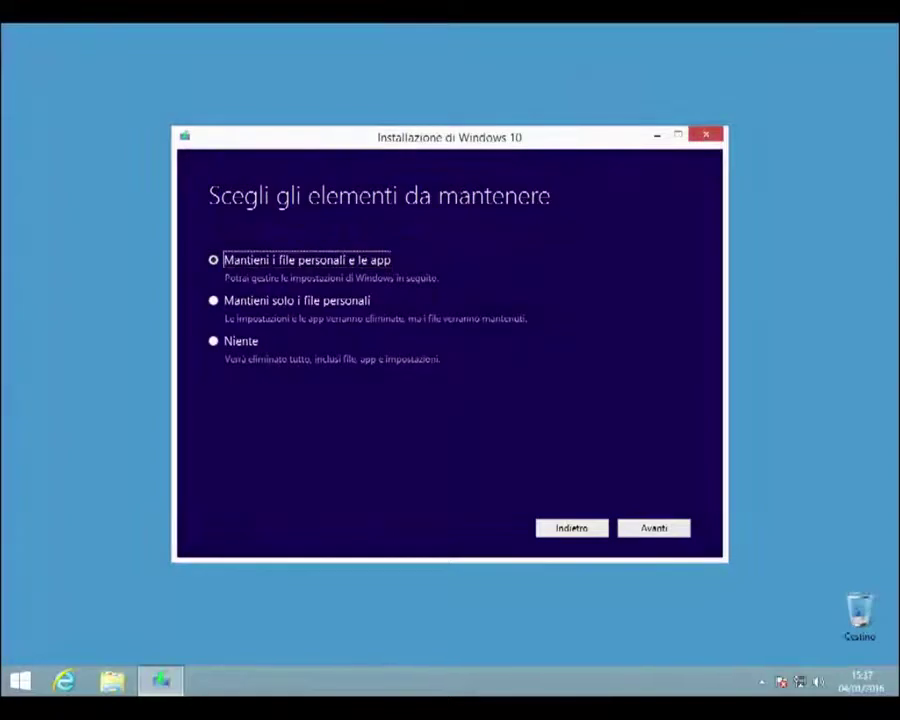
left_click(240, 341)
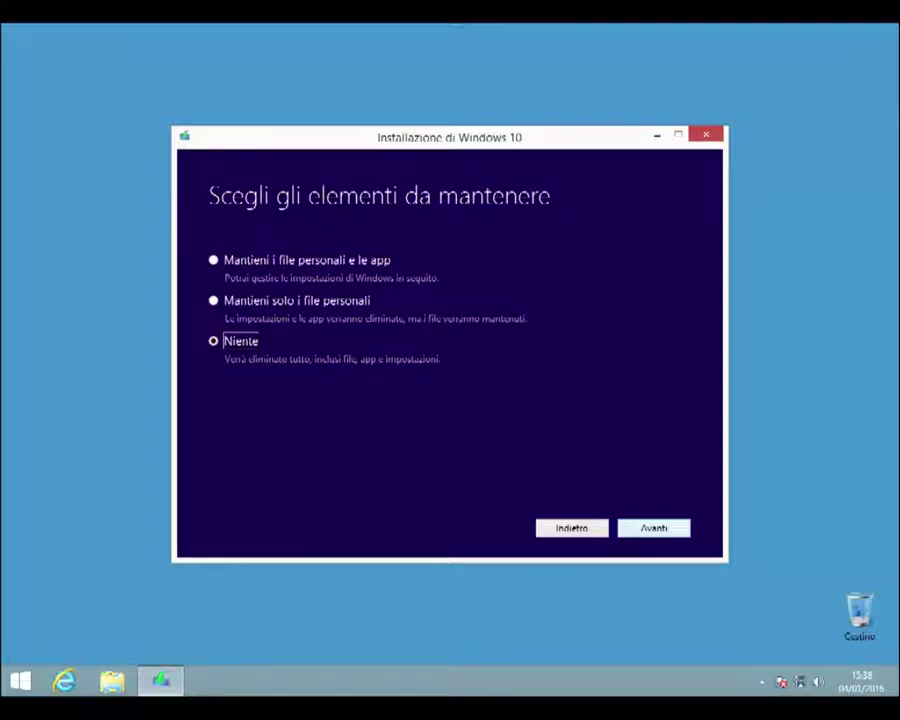
key("Return")
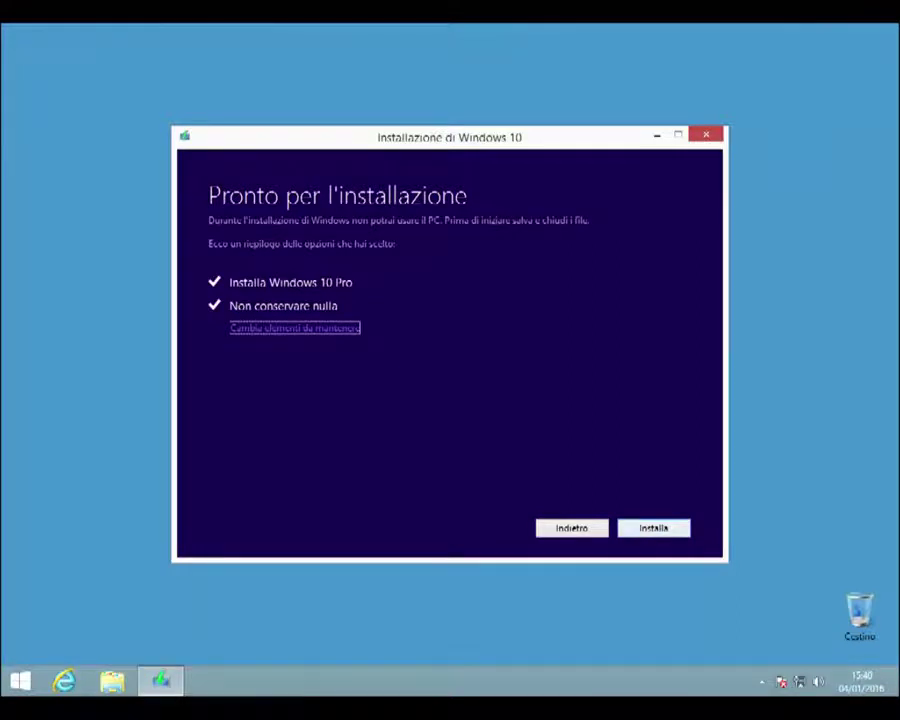
key("alt+i")
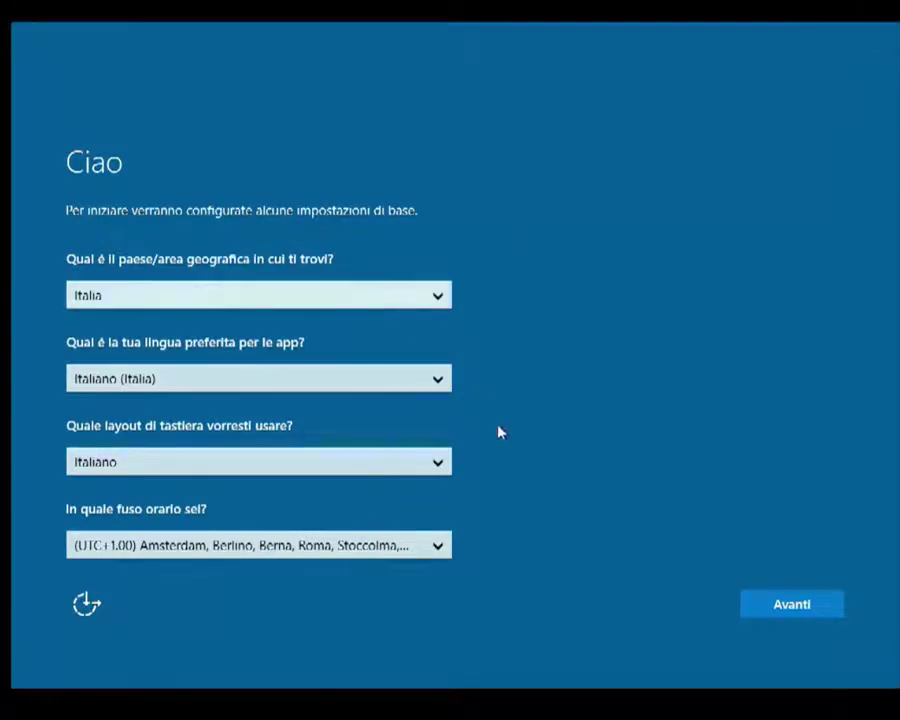
Customize the setup settings, turning off all four Personalizzazione options and the Posizione option
left_click(438, 386)
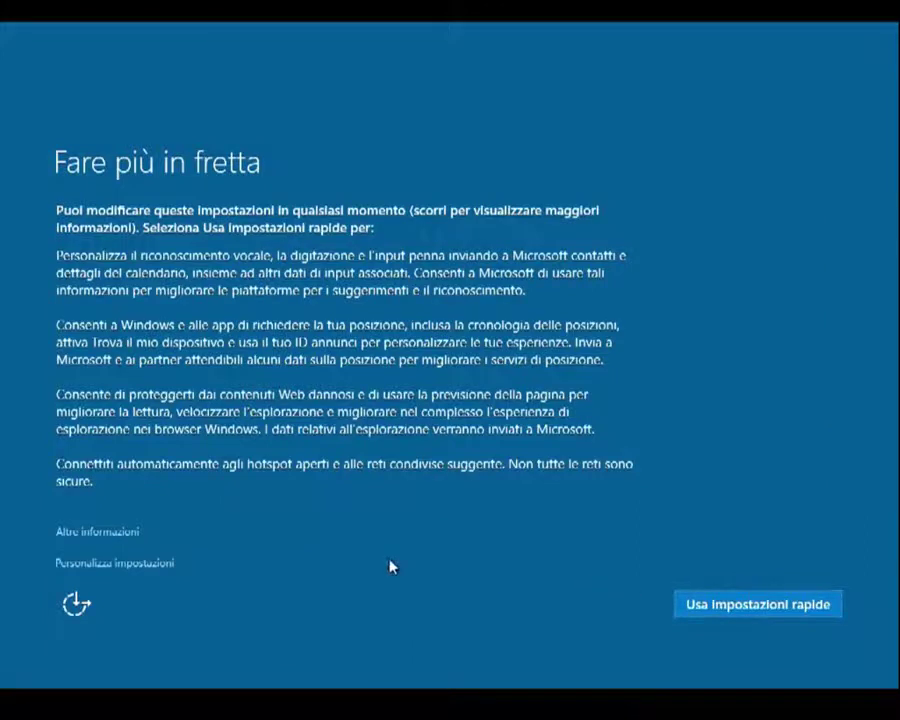
left_click(104, 563)
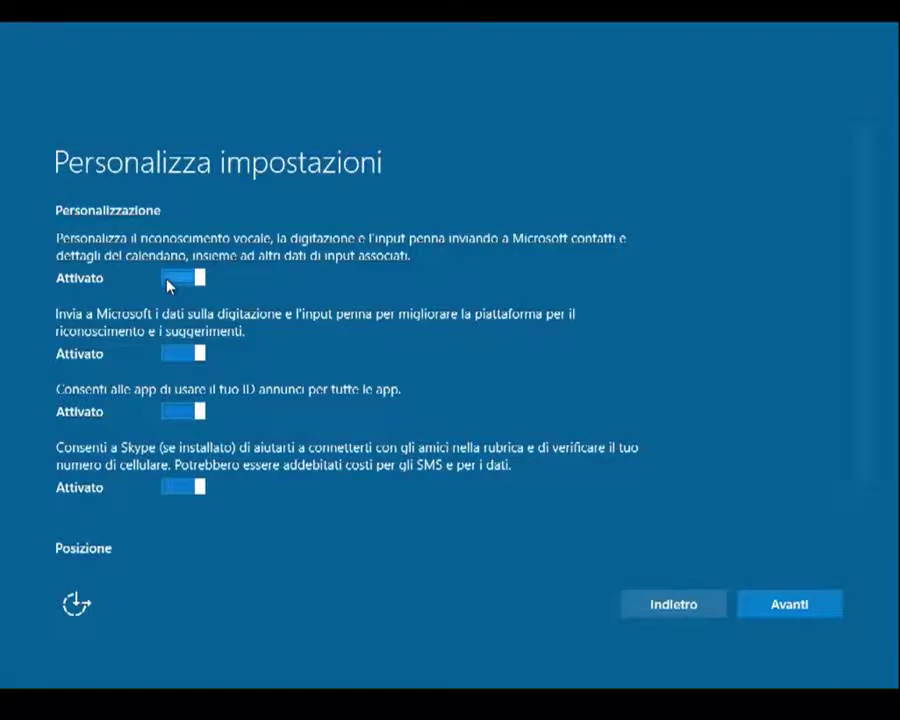
left_click(167, 286)
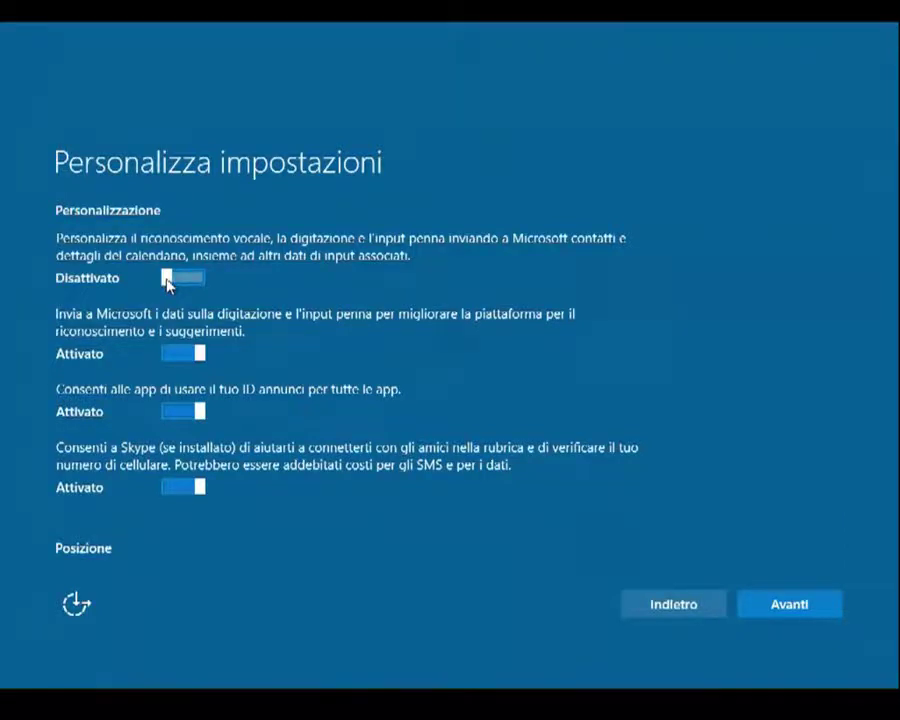
left_click(167, 356)
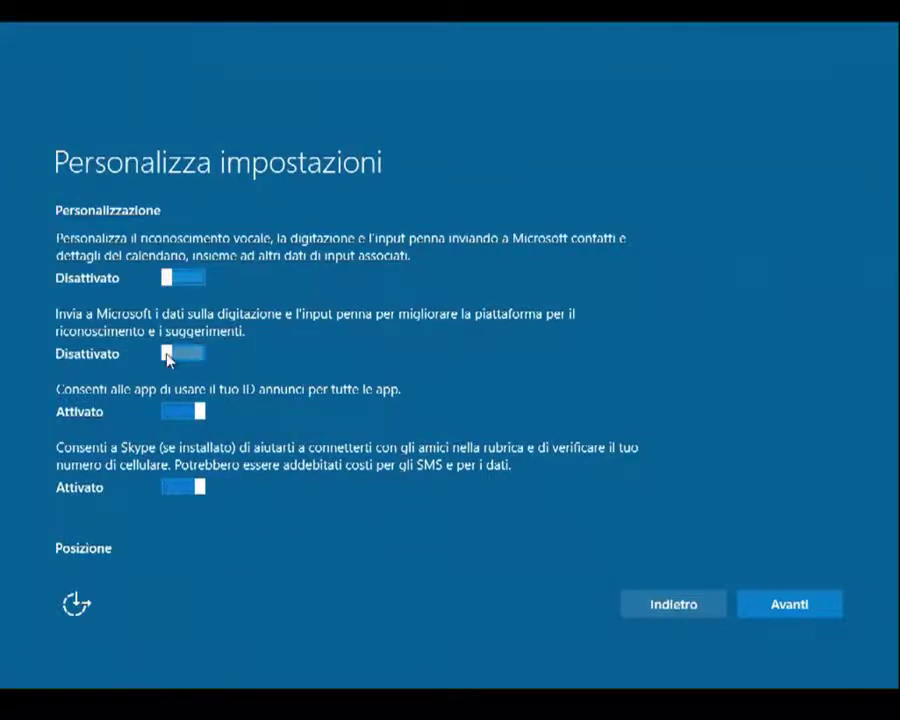
left_click(167, 358)
left_click(167, 358)
left_click(170, 410)
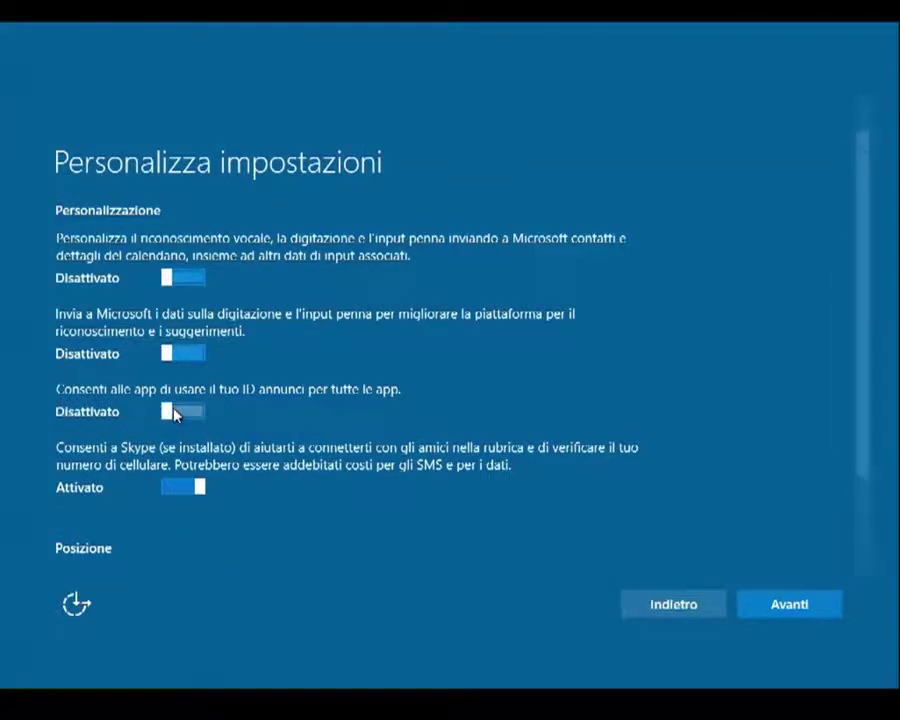
left_click(168, 486)
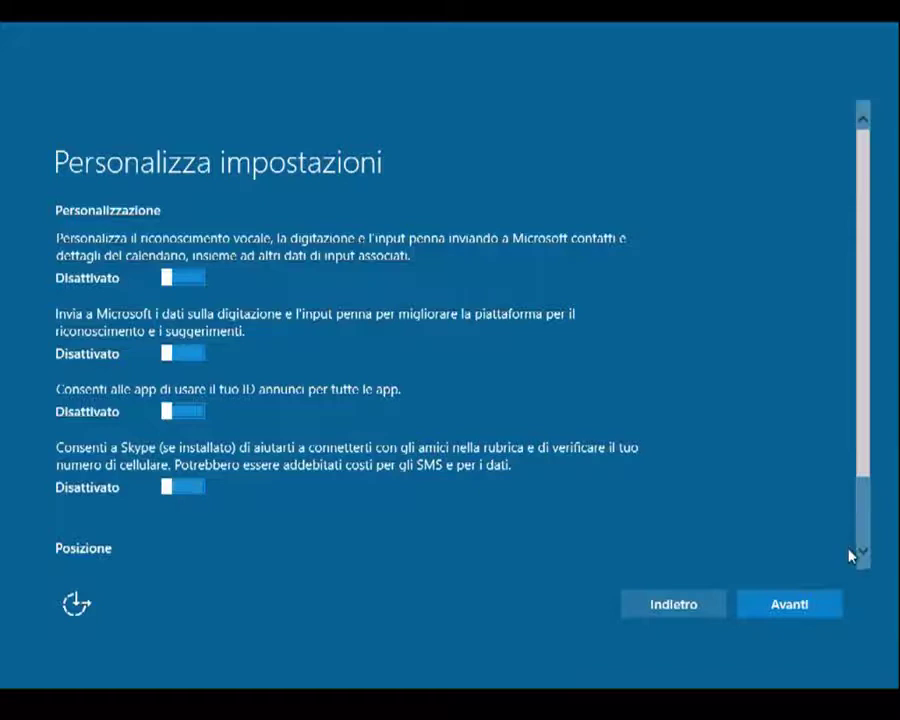
left_click(863, 553)
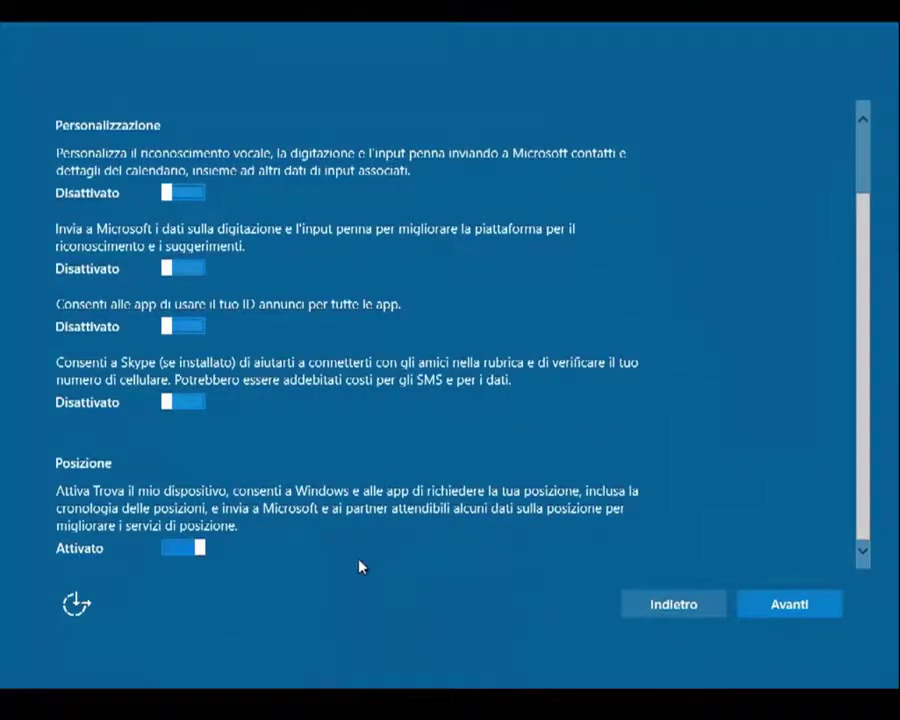
left_click(168, 549)
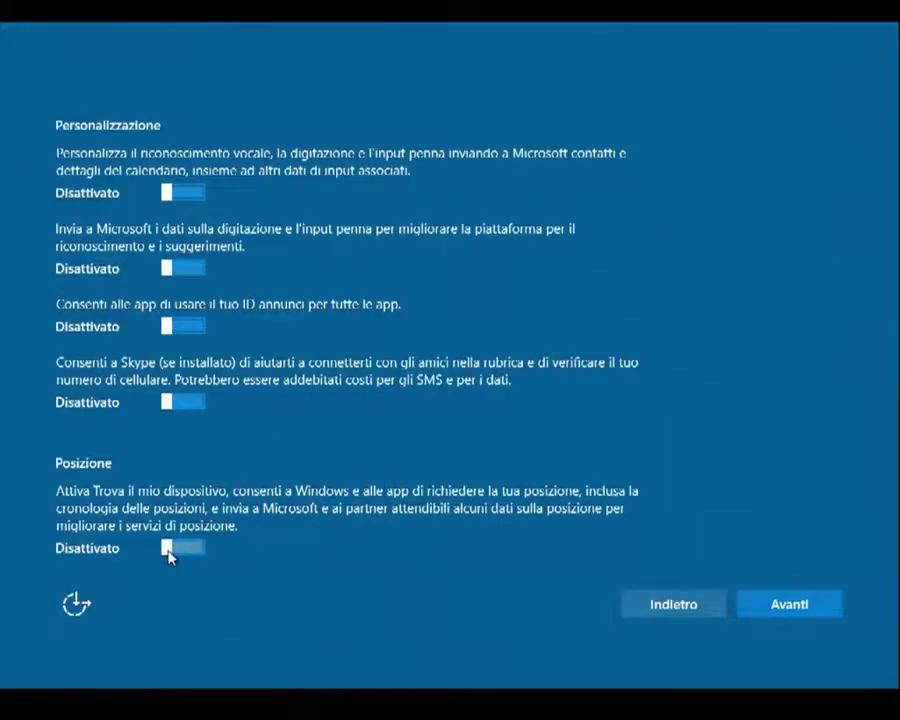
left_click(785, 606)
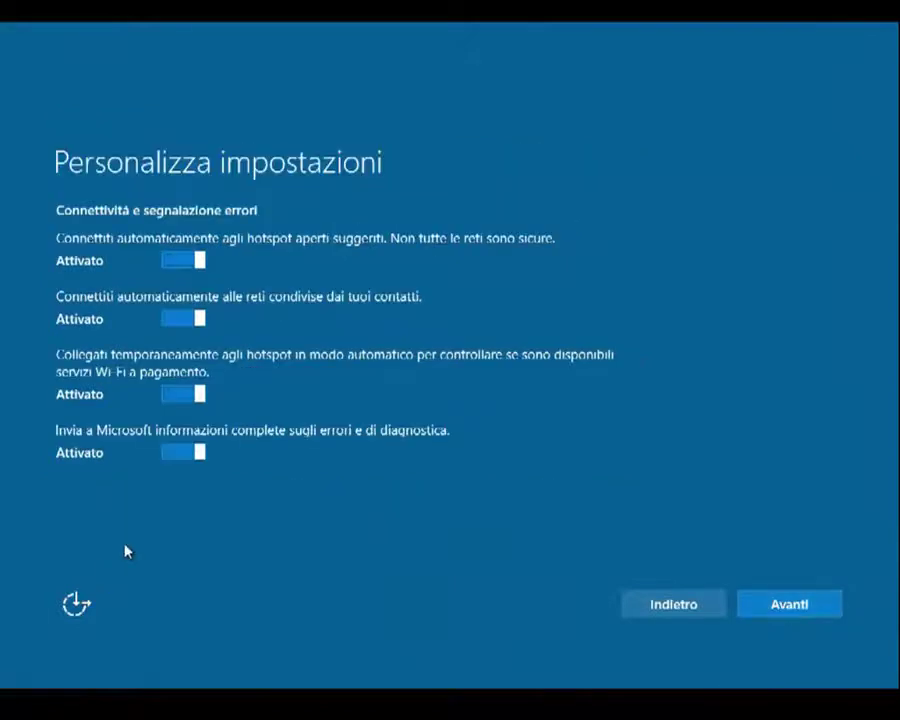
Turn off all four connectivity and error-reporting options and the exchange of updates with other PCs over the Internet
left_click(166, 263)
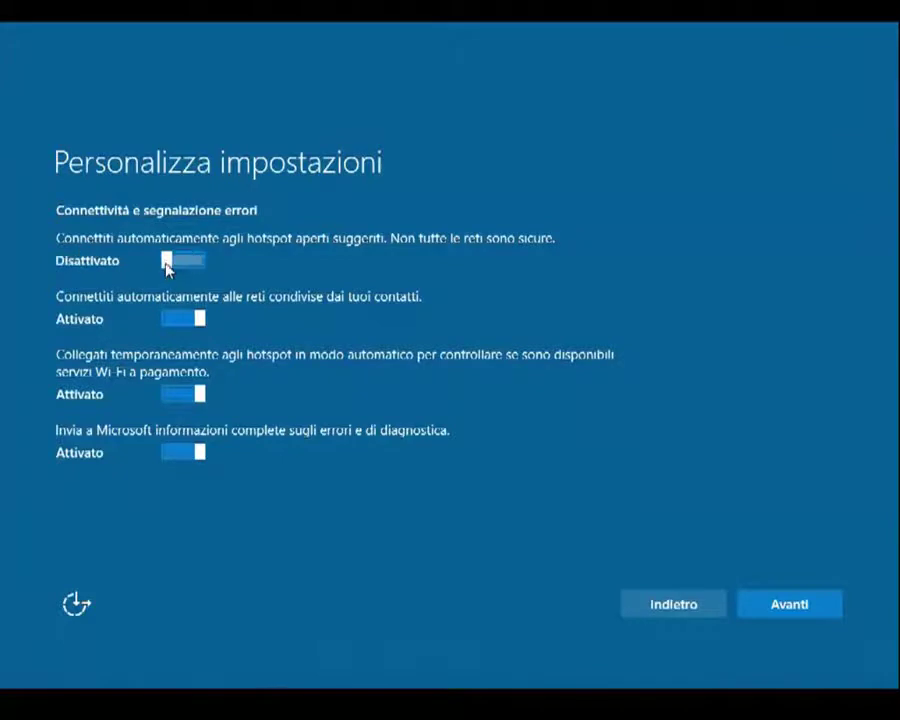
left_click(171, 321)
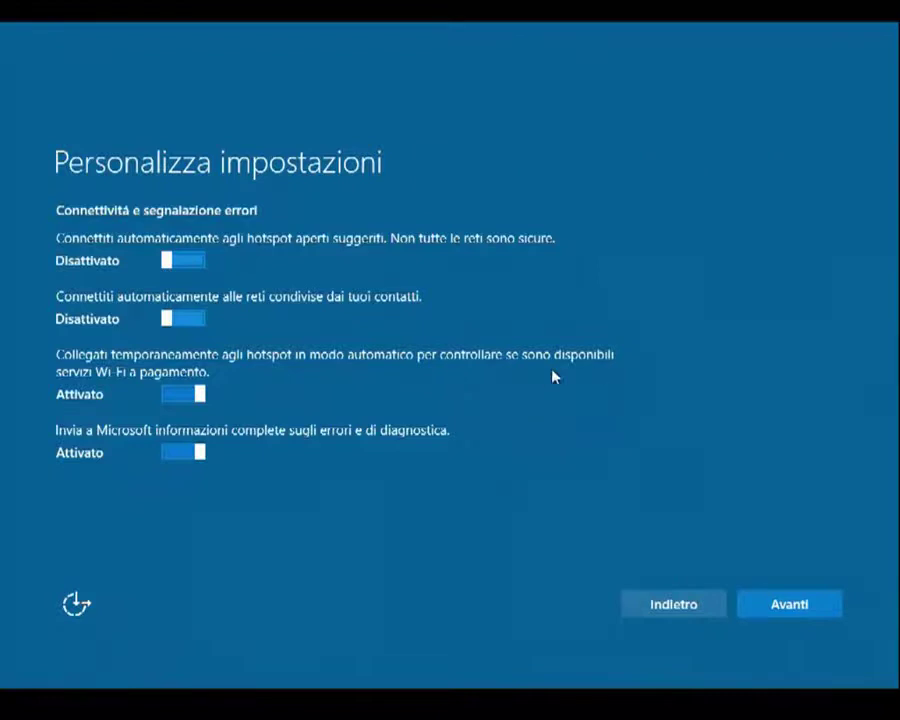
left_click(170, 400)
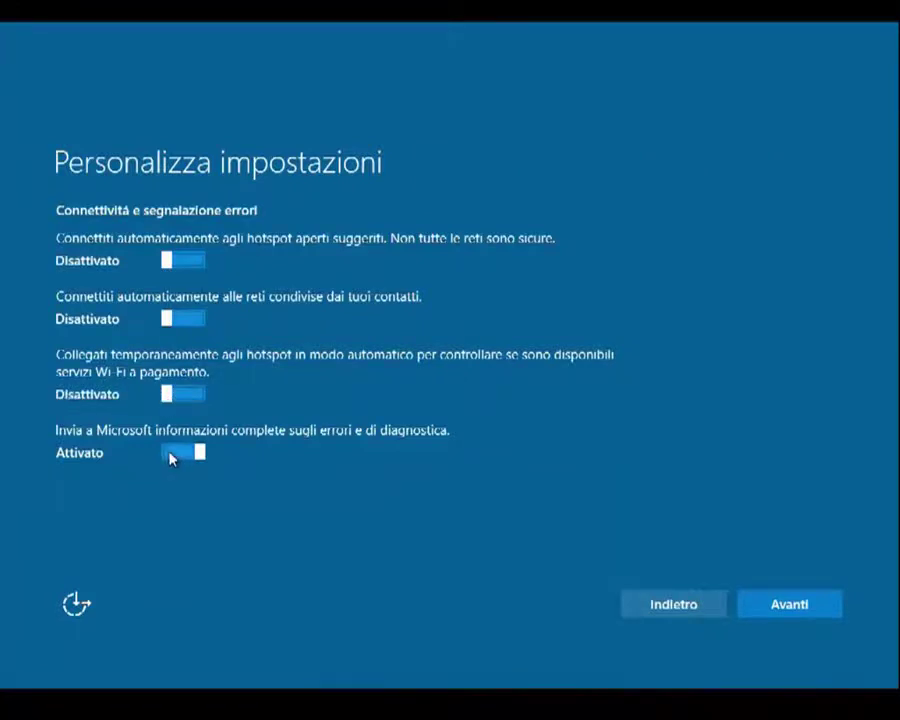
left_click(170, 455)
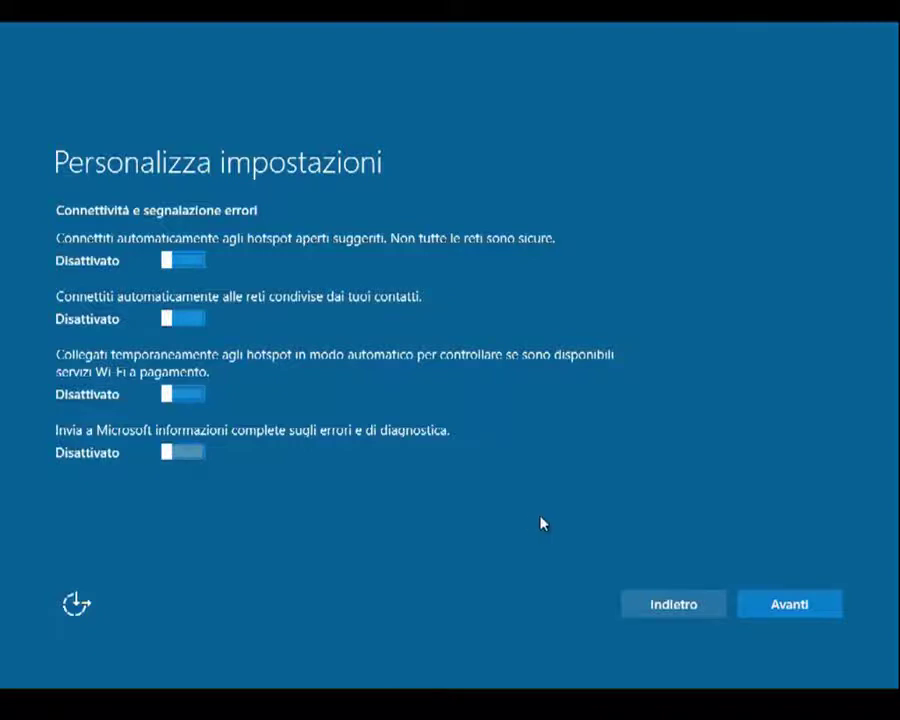
left_click(790, 605)
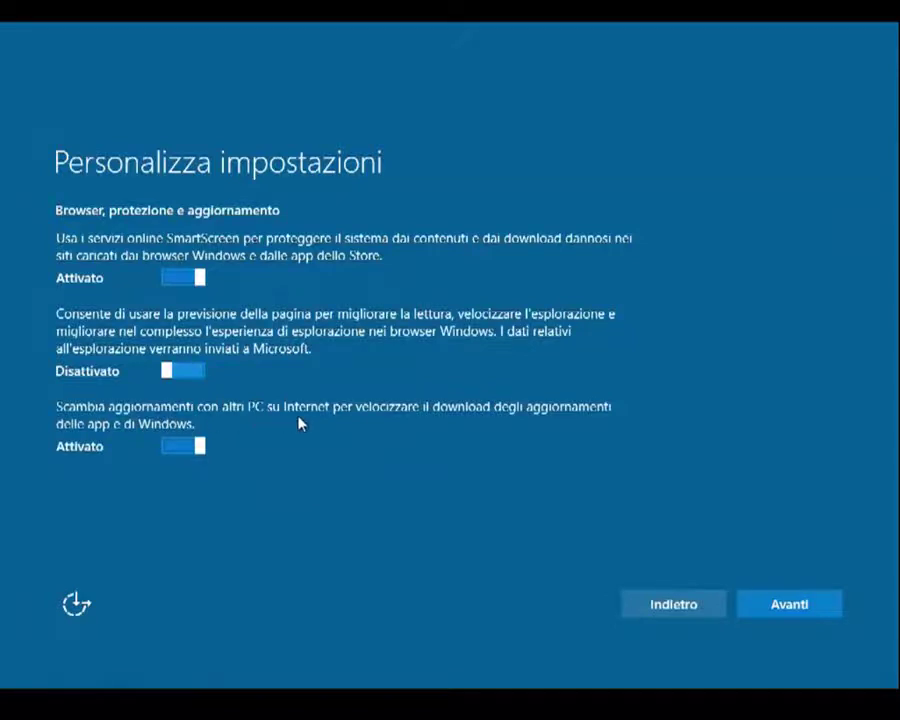
left_click(172, 448)
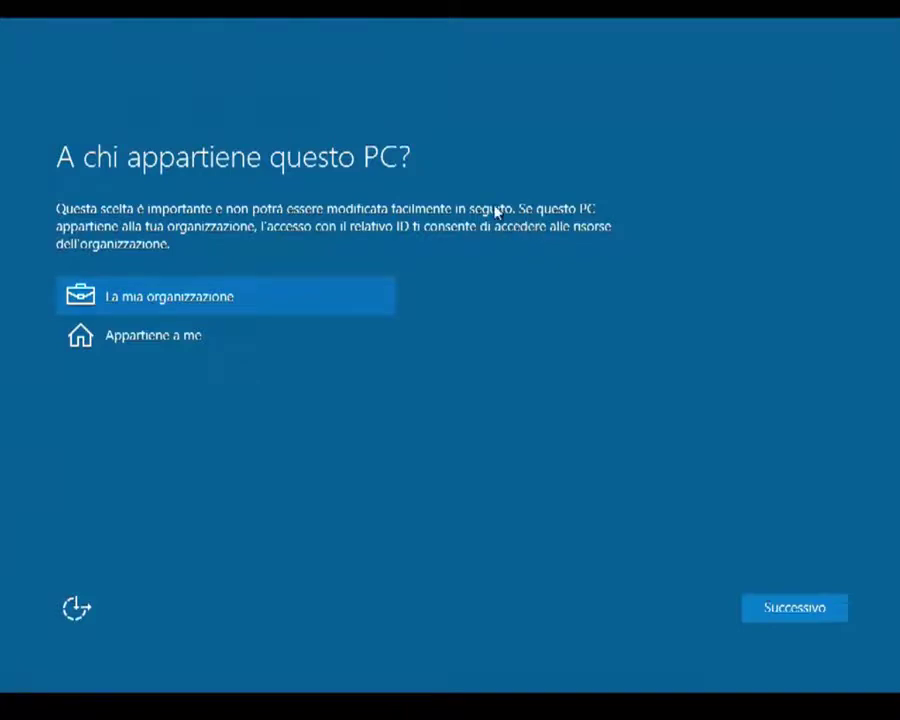
Set the PC's ownership to Appartiene a me and skip the Microsoft account sign-in
left_click(140, 344)
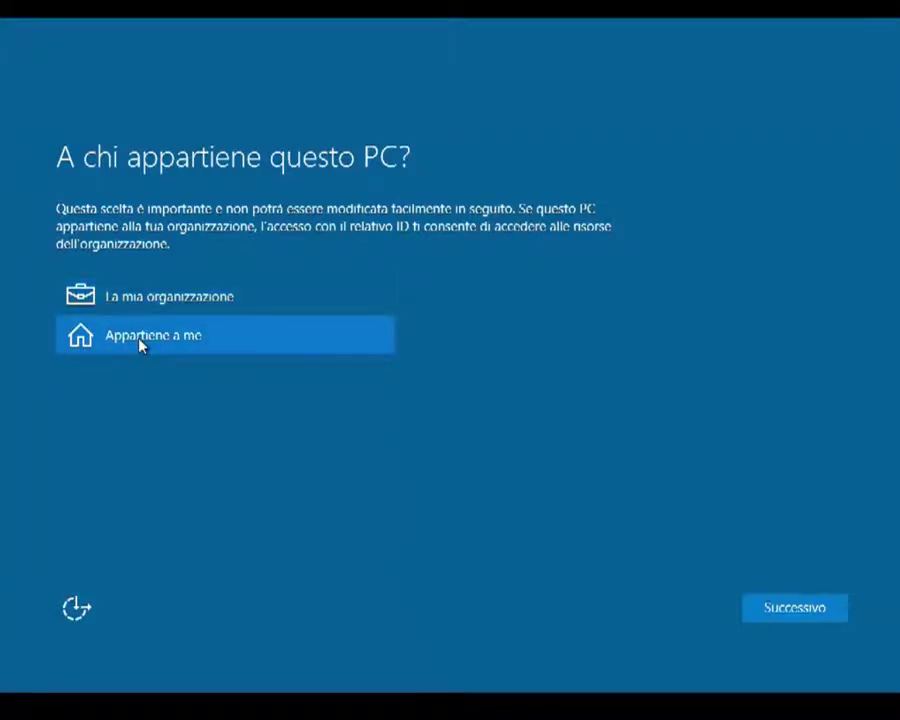
left_click(792, 607)
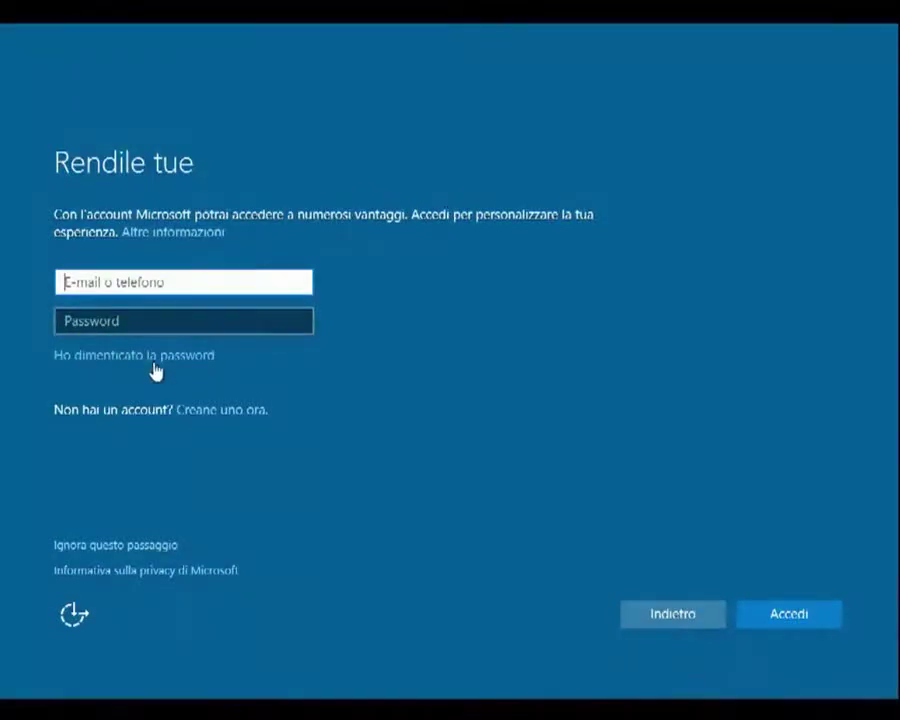
left_click(122, 546)
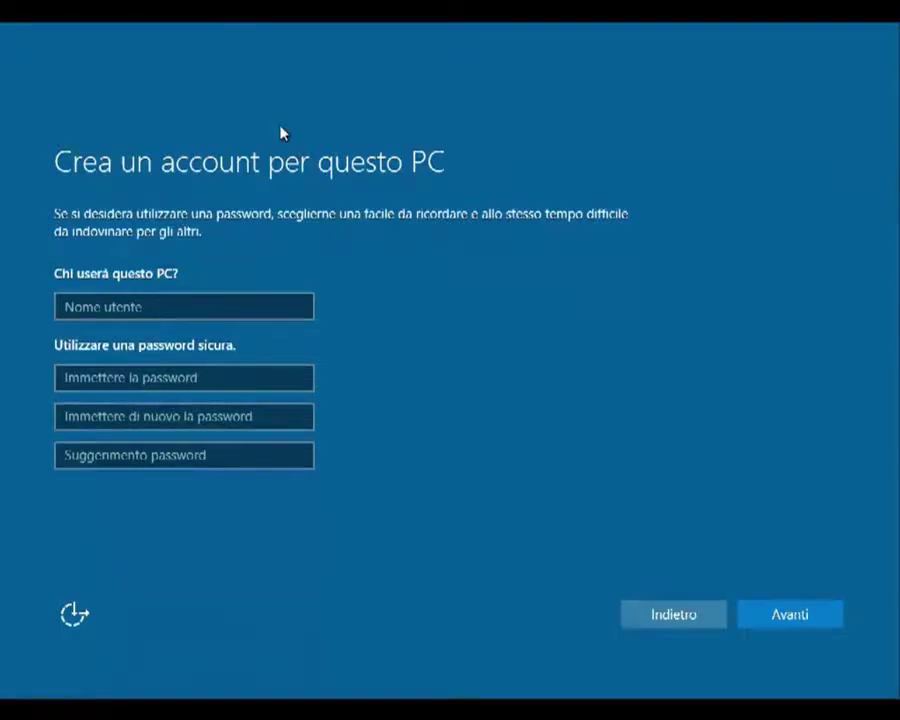
Create the local account for this PC by entering only the user name, leaving the password fields empty
left_click(168, 304)
type("The Goodly")
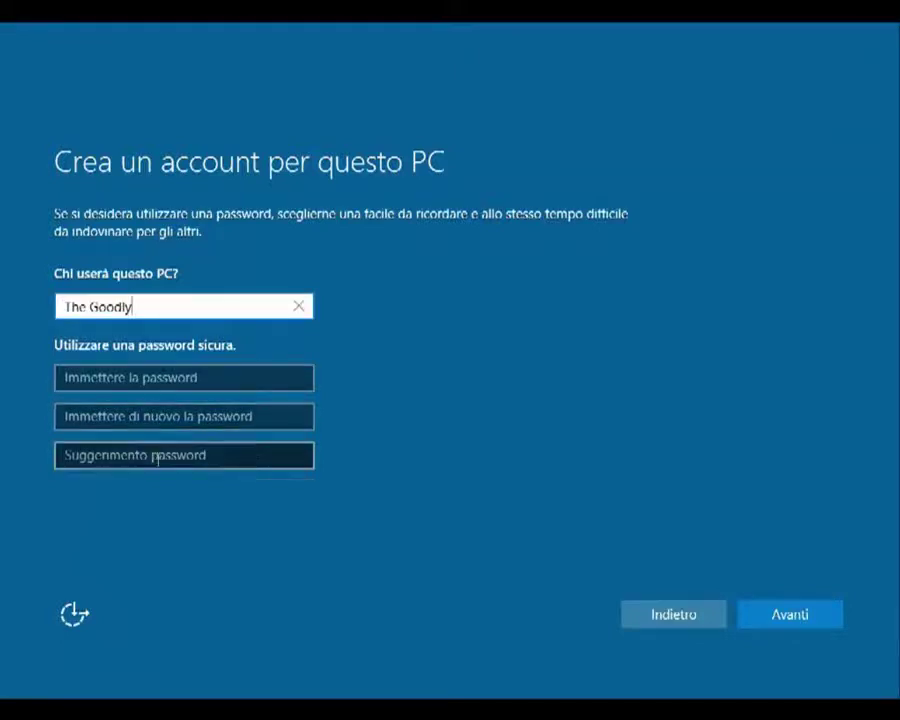
left_click(408, 563)
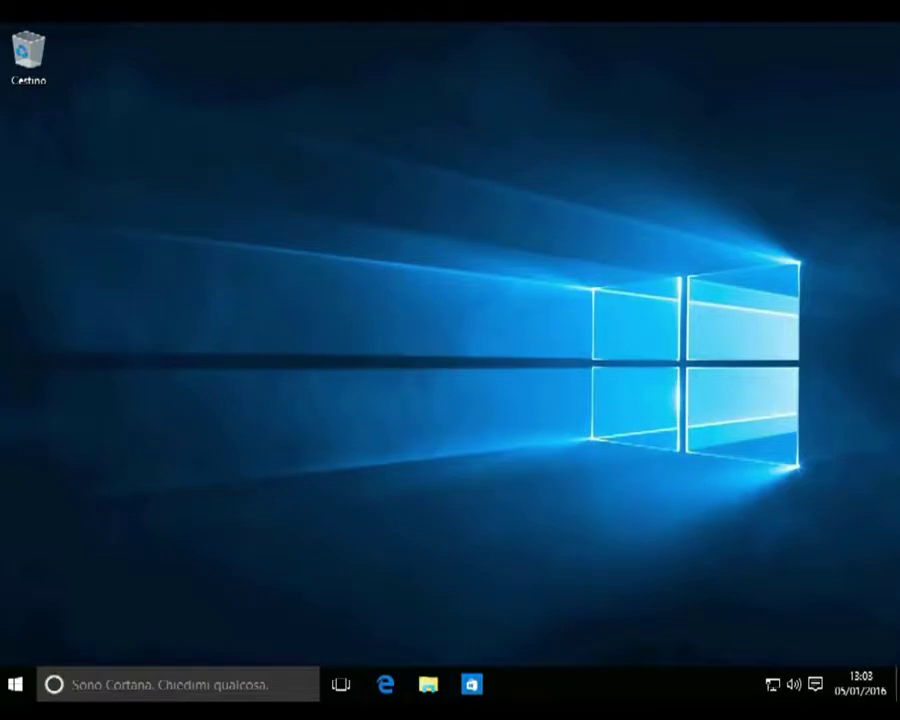
Open the System information of the newly installed Windows 10
right_click(15, 684)
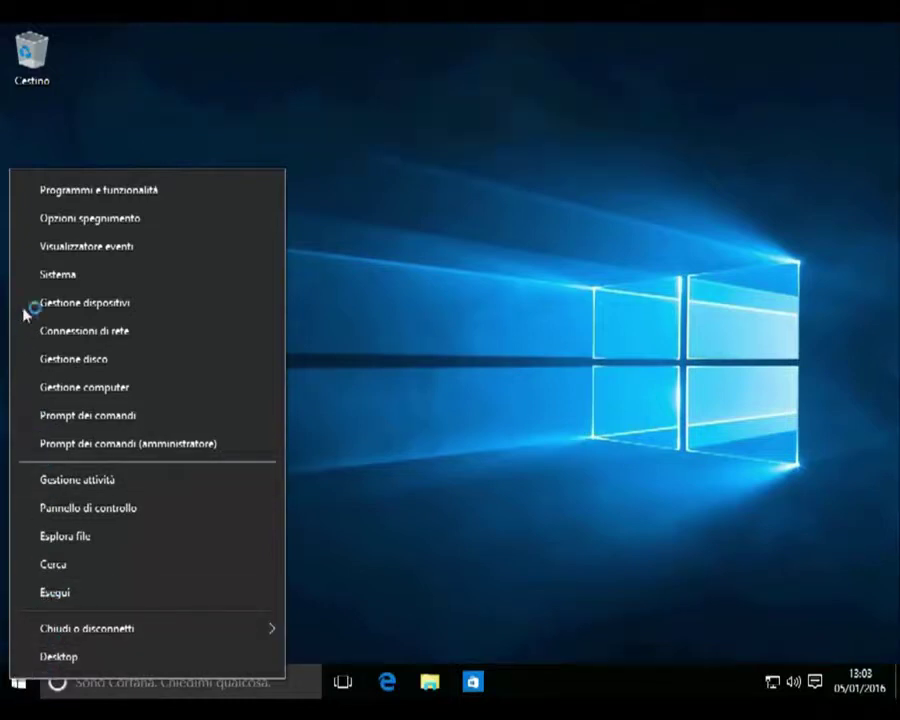
left_click(40, 280)
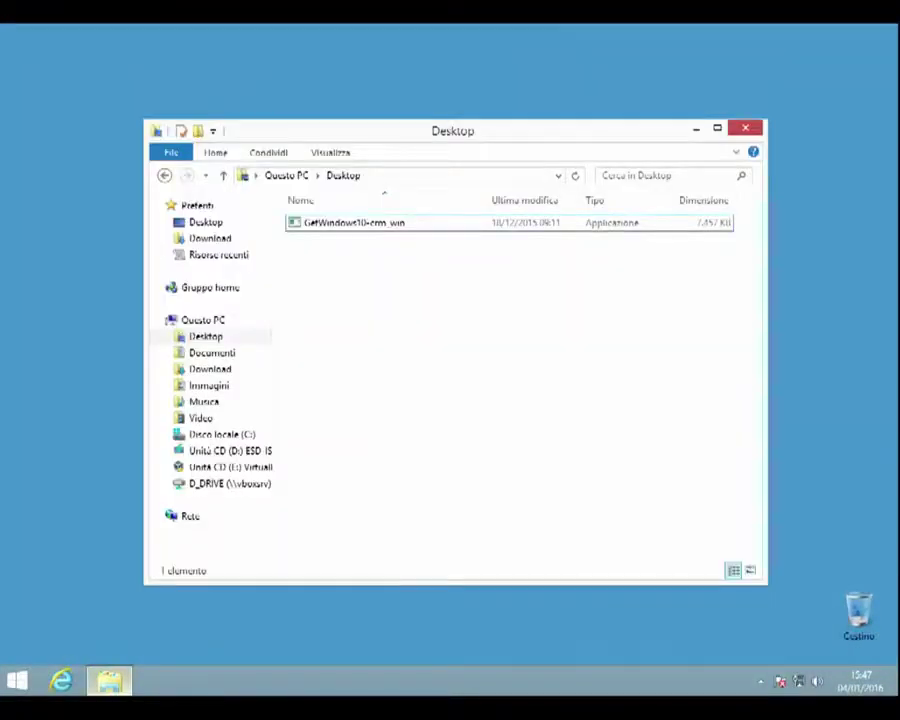
On the Windows 8.1 PC, open the Windows folder inside the ESD folder on local disk C:
left_click(222, 434)
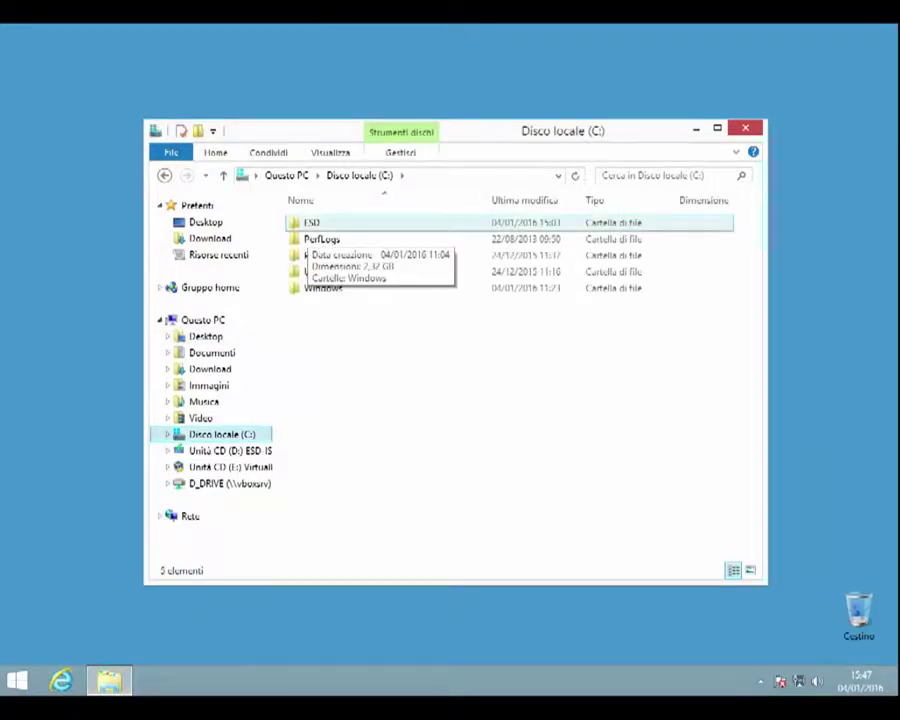
double_click(311, 222)
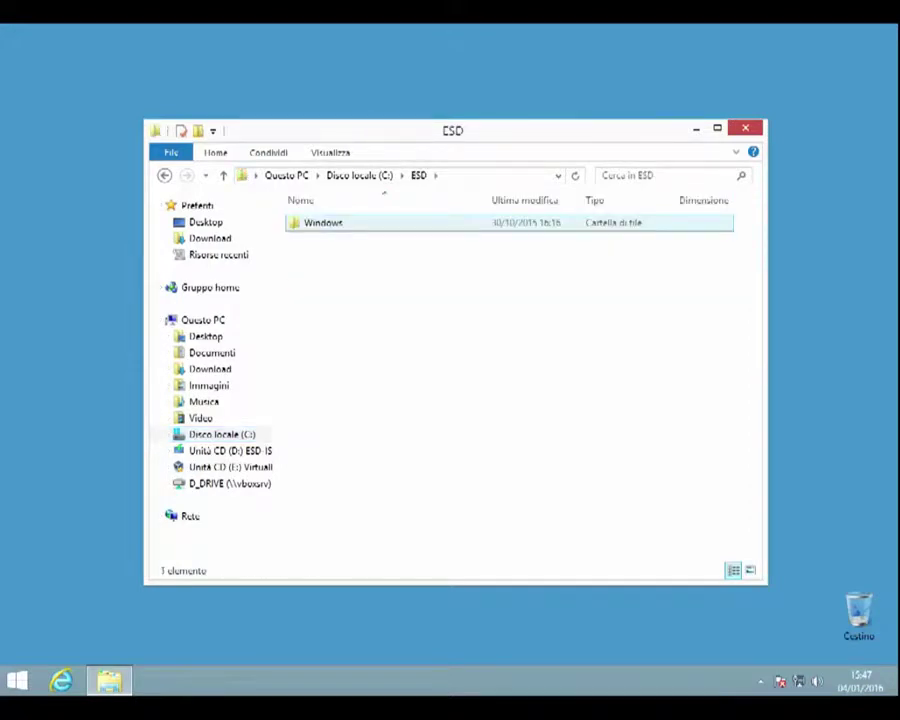
double_click(322, 222)
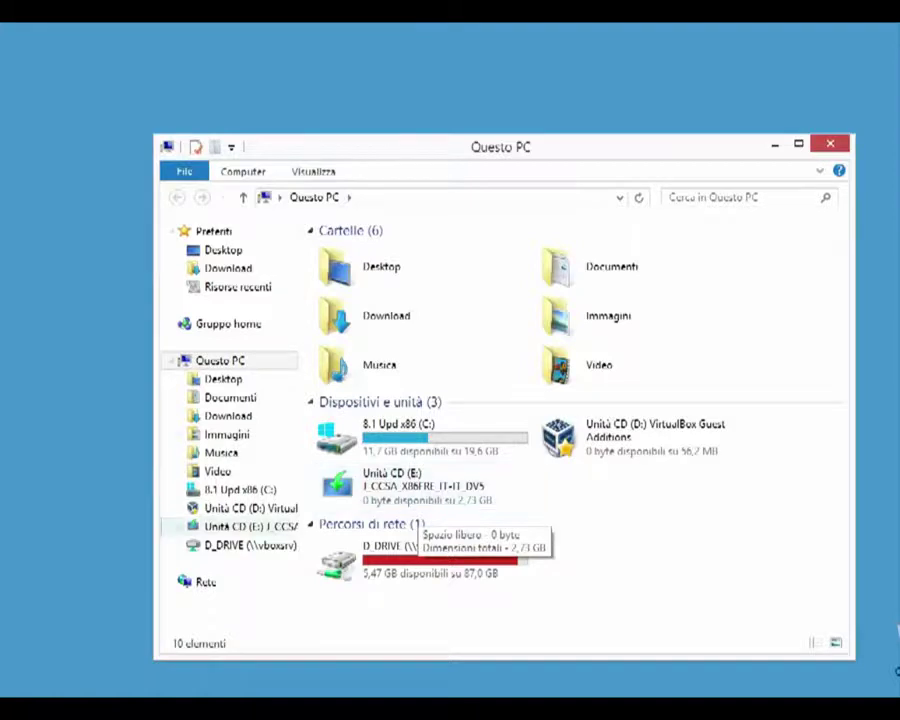
Run setup from the J_CCSA_X86FRE_IT-IT_DV5 disc in drive E: and allow it to make changes to the computer
left_click(245, 526)
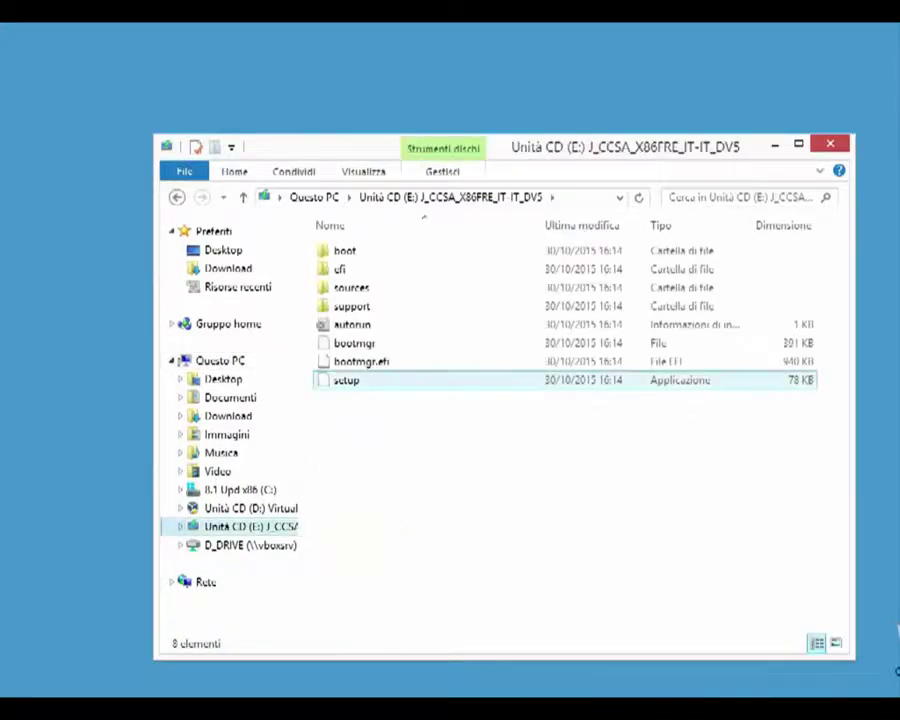
left_click(346, 380)
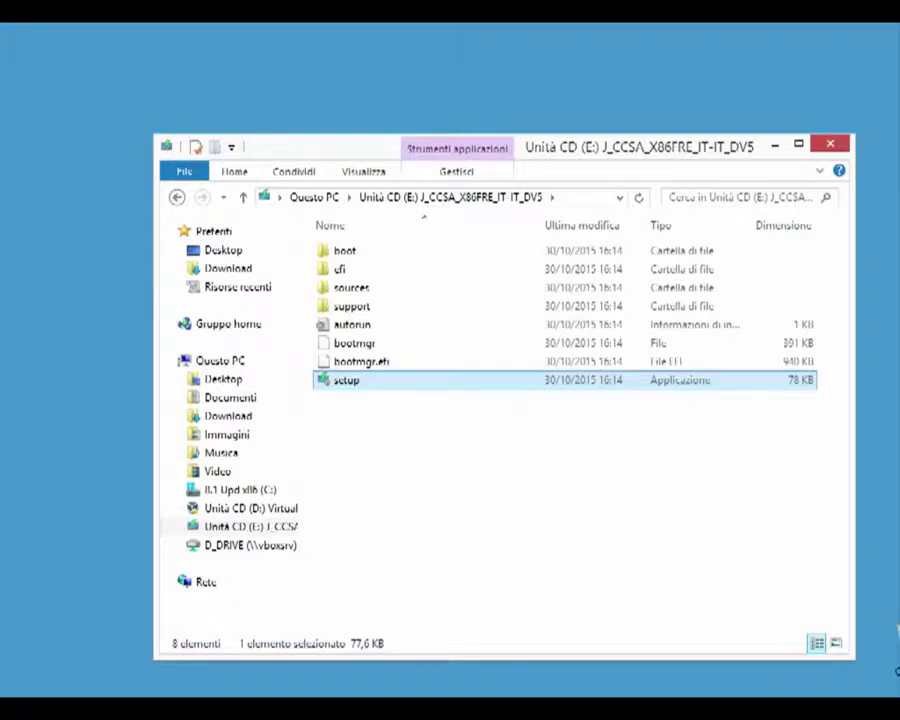
key("Return")
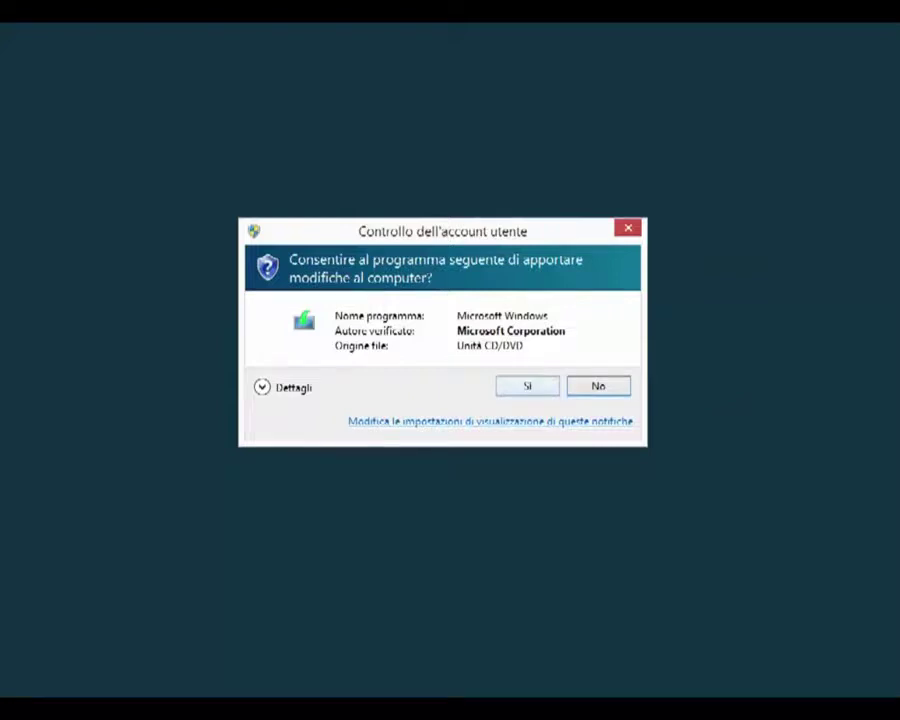
key("Return")
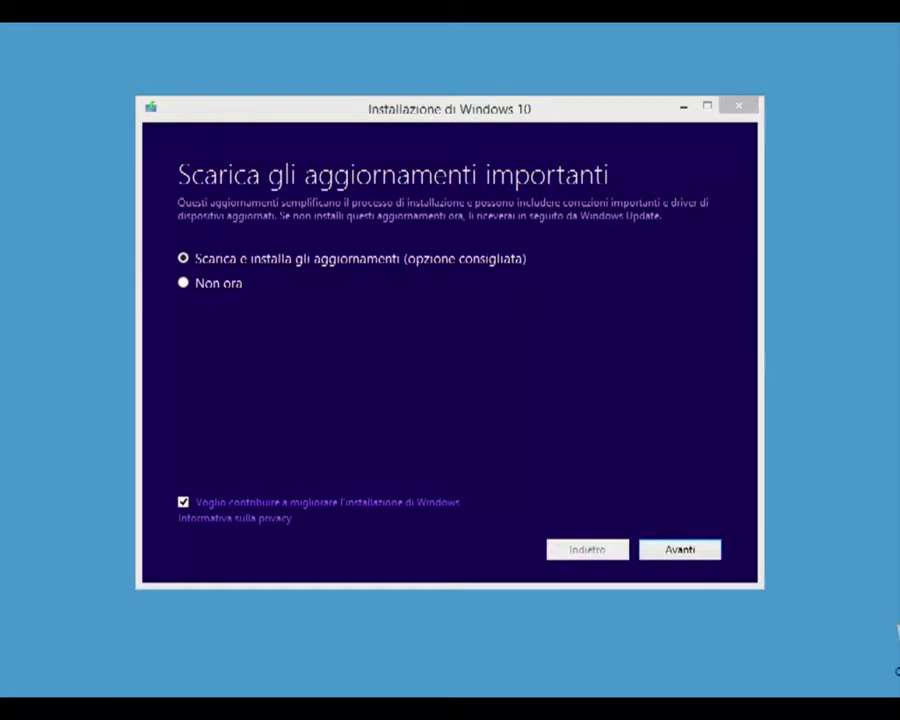
Decline to help improve the Windows installation and choose Non ora for downloading important updates
left_click(183, 502)
left_click(218, 283)
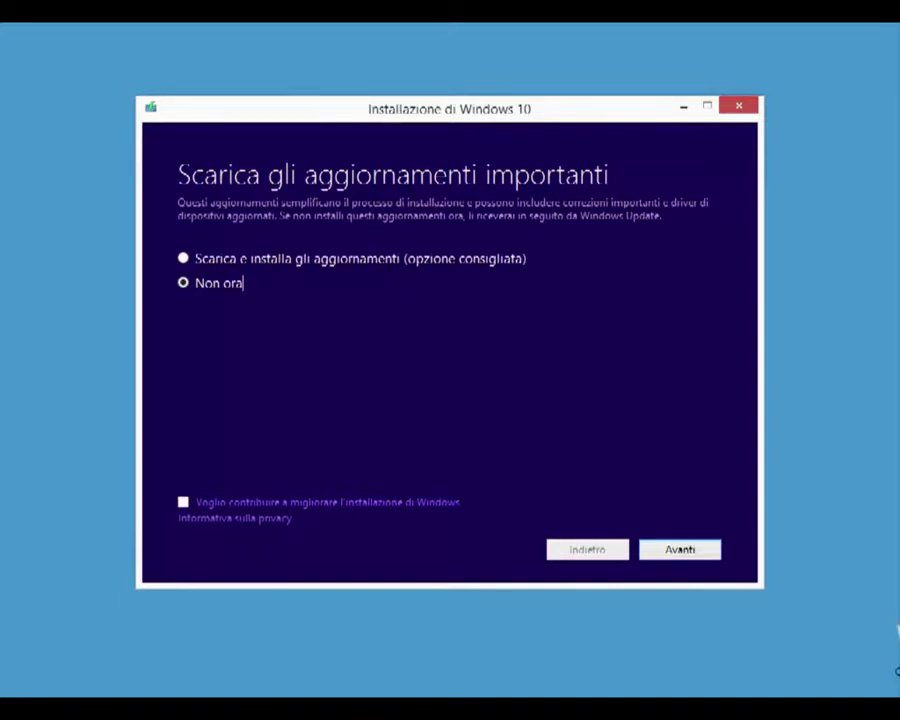
key("Return")
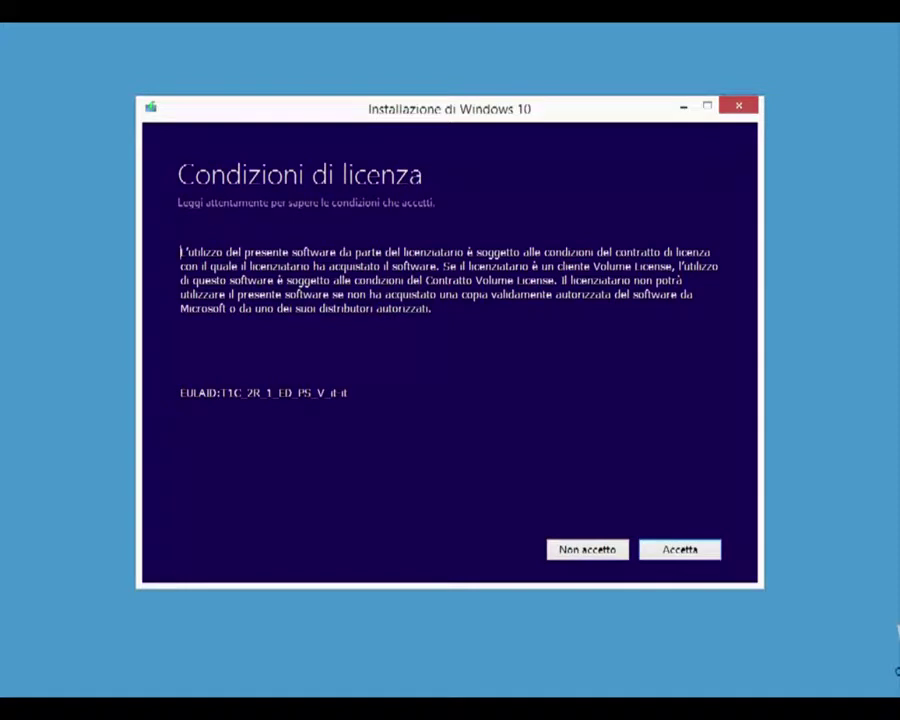
Accept the licence terms and set the items to keep to Mantieni solo i file personali
key("Return")
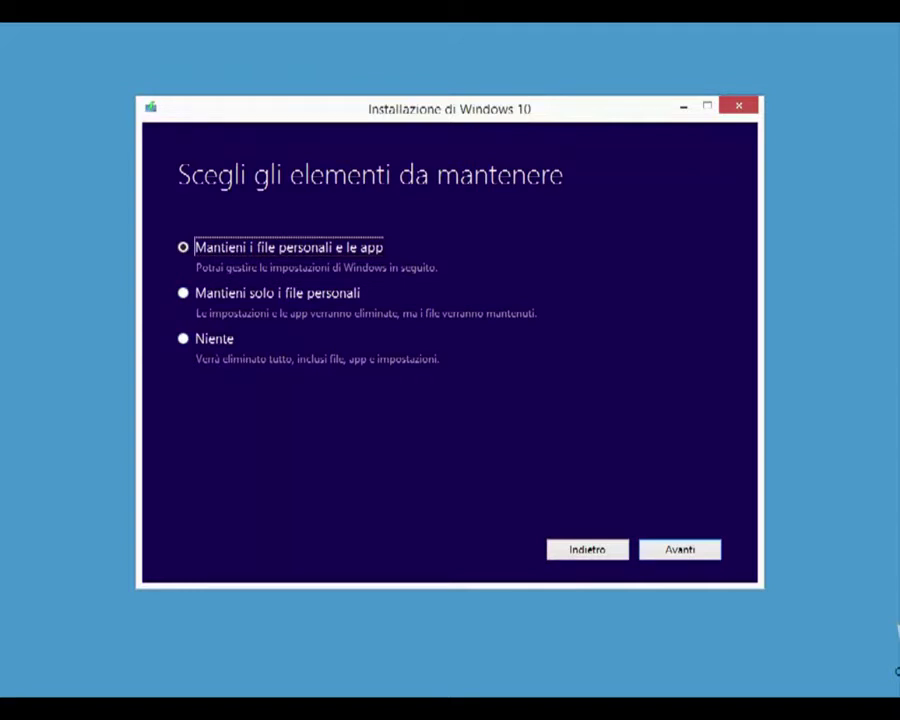
left_click(183, 293)
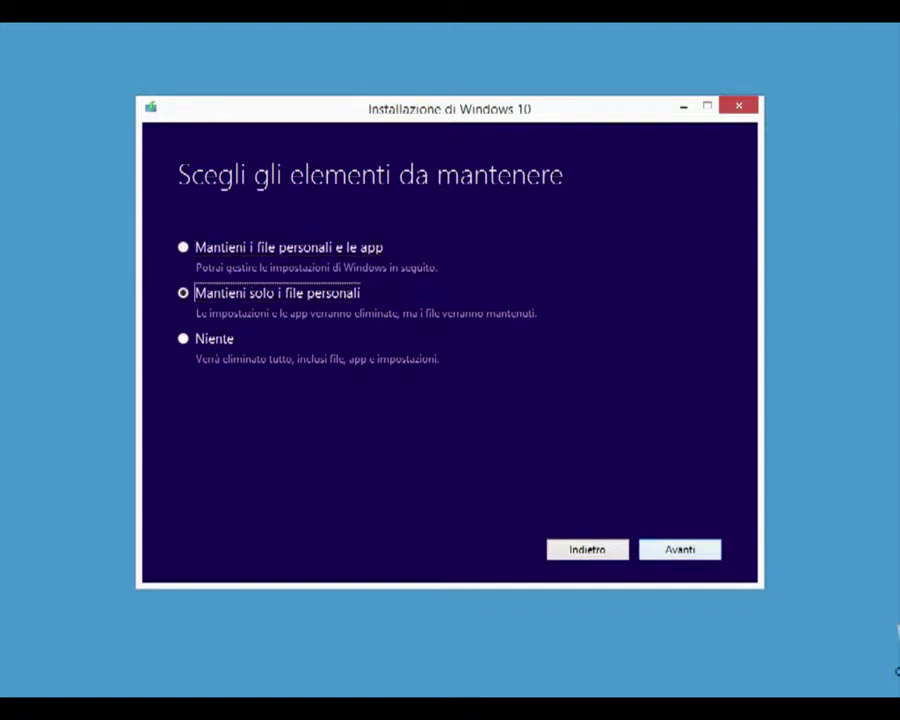
key("Return")
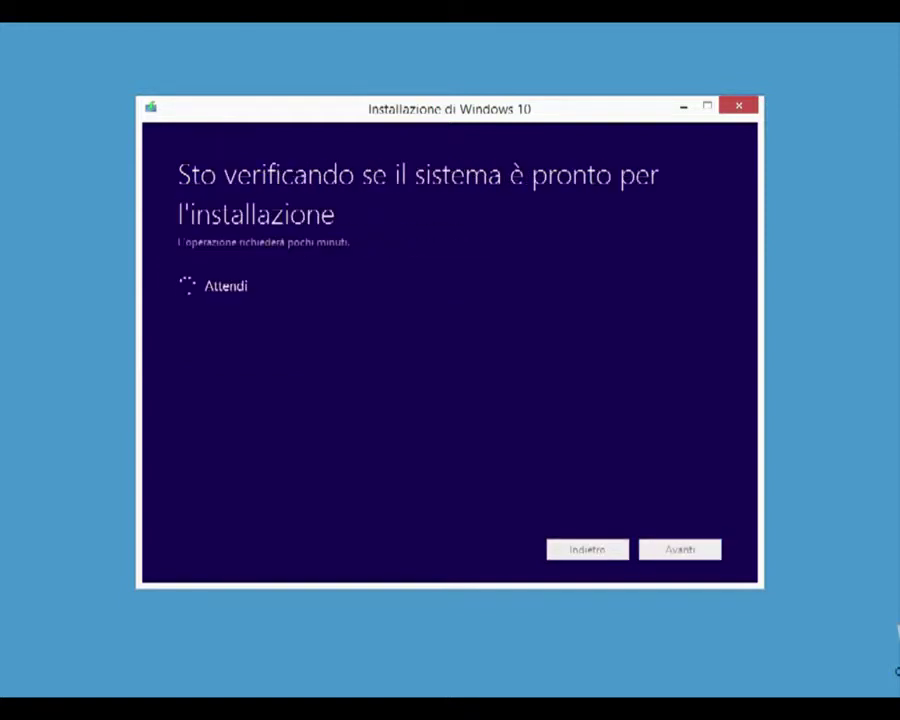